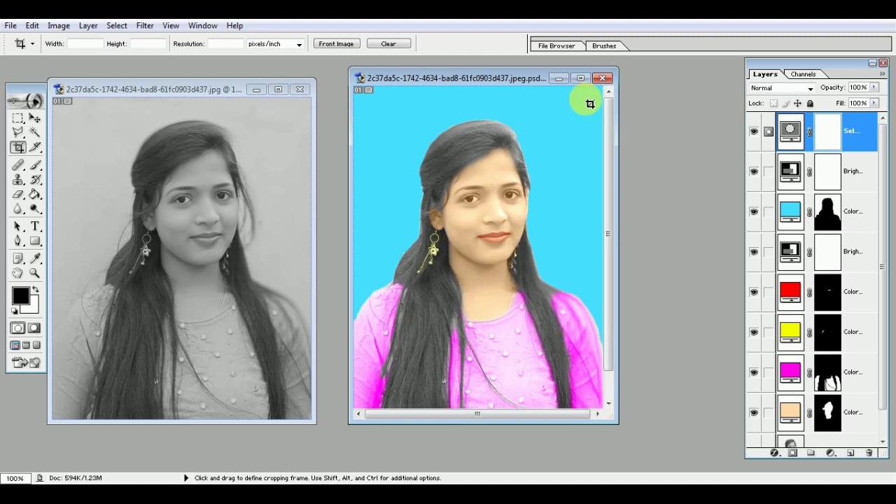
Maximize and zoom around the colorized portrait, fit it to the view, then close it.
click(580, 77)
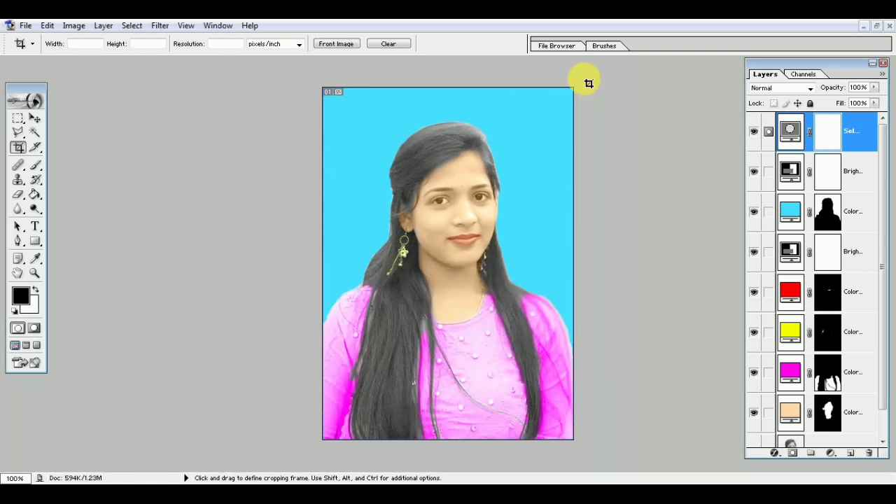
key(ctrl+minus)
key(ctrl+plus)
key(ctrl+plus)
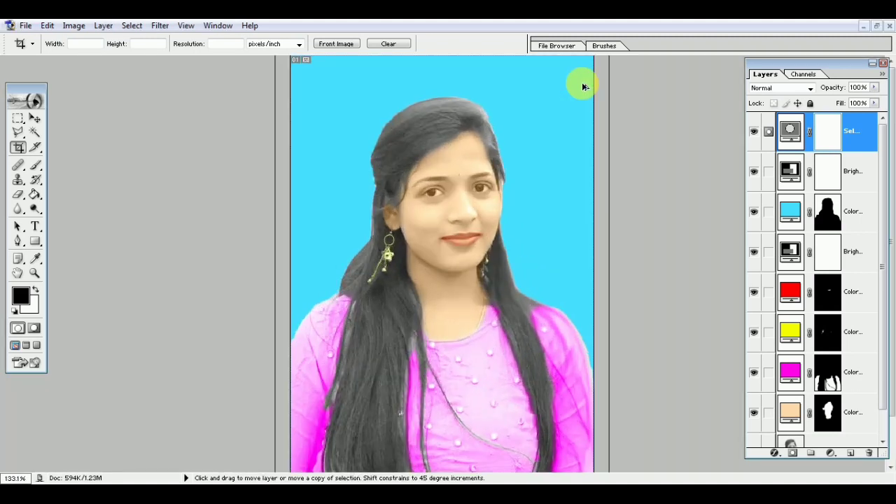
key(ctrl+minus)
key(ctrl+minus)
key(ctrl+minus)
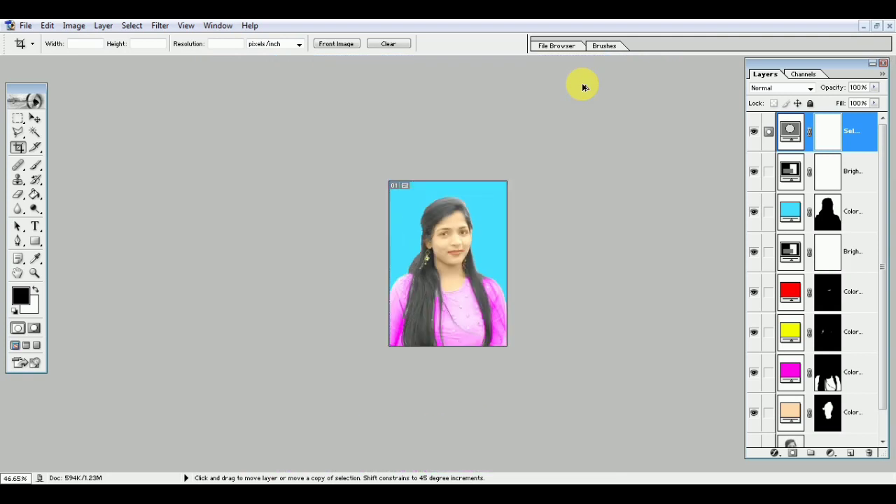
key(ctrl+plus)
key(ctrl+minus)
key(ctrl+minus)
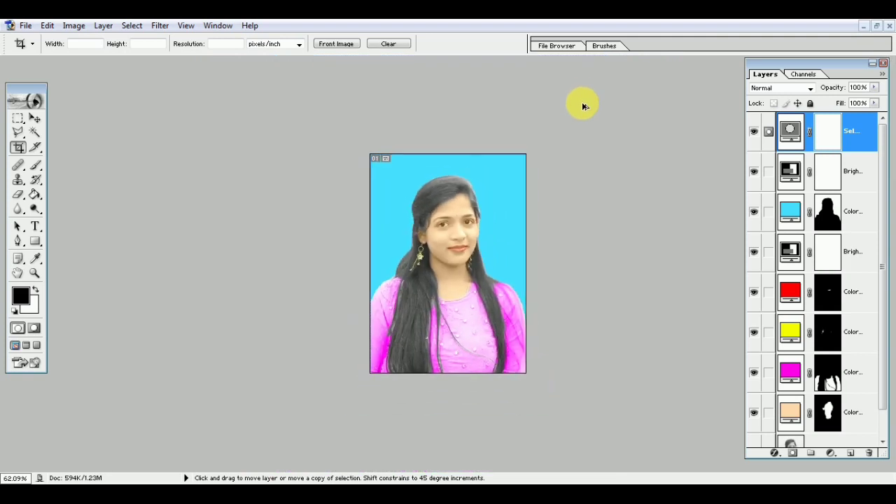
key(ctrl+0)
click(889, 26)
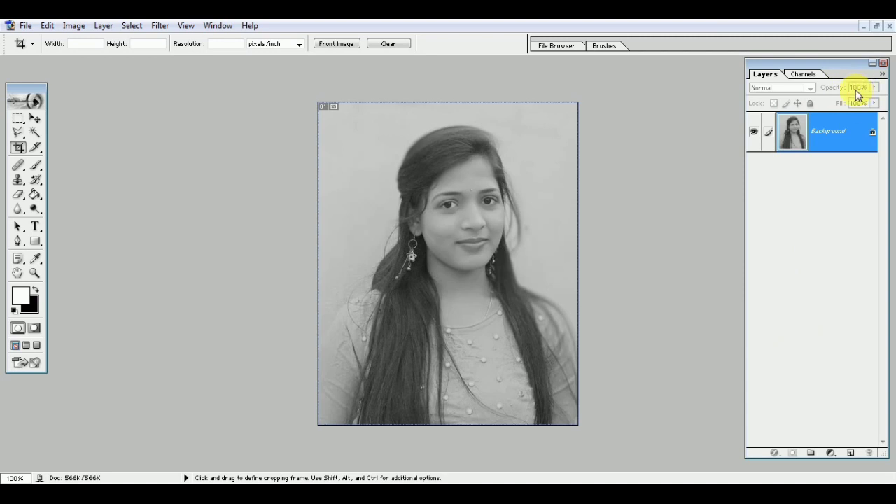
Convert the greyscale portrait's locked Background layer into an editable Layer 0.
click(232, 28)
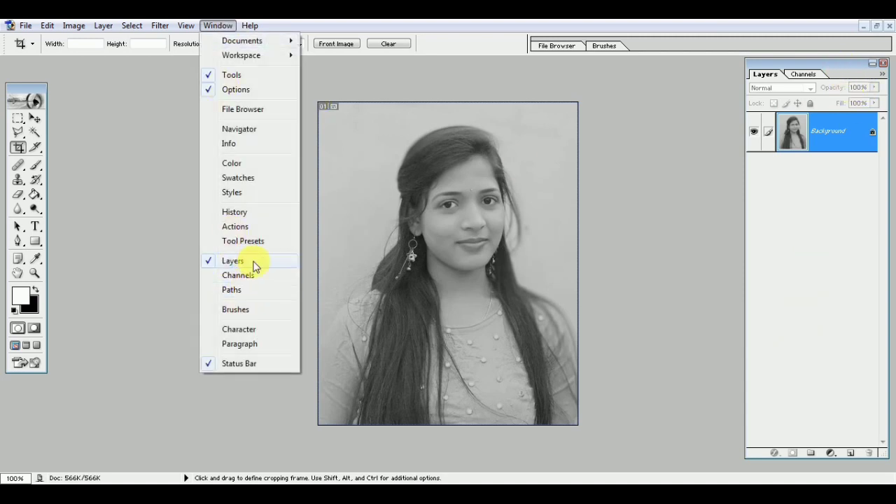
click(626, 279)
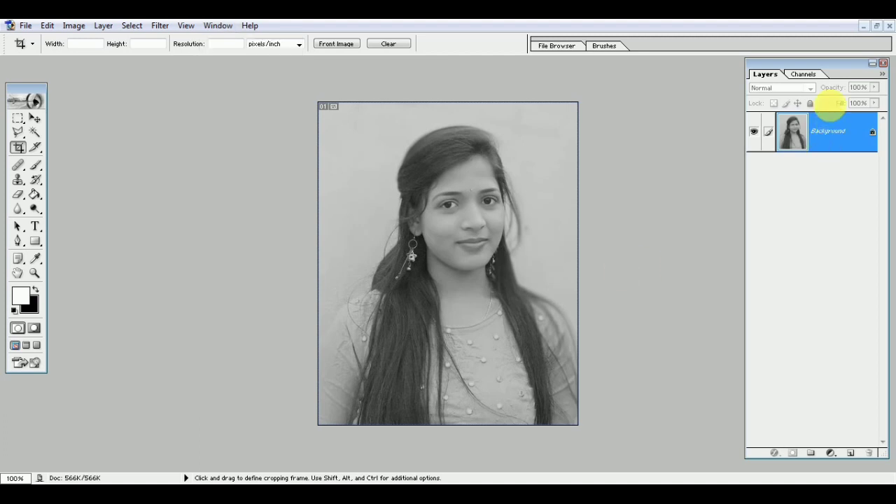
double_click(864, 140)
click(537, 230)
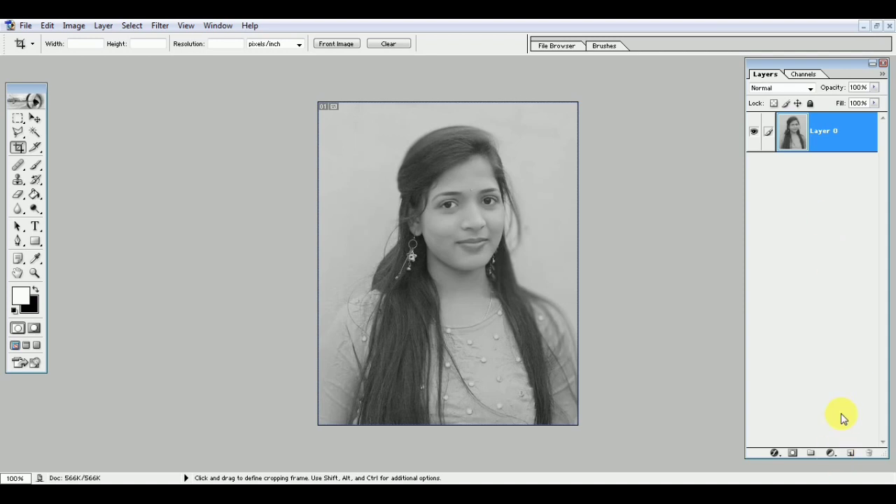
click(838, 453)
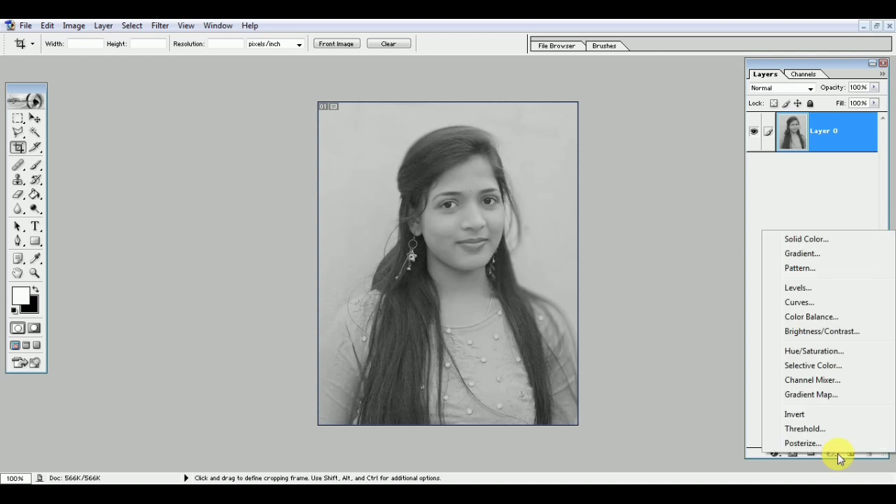
Add a Brightness/Contrast adjustment layer, raising brightness and contrast to about +19.
click(810, 334)
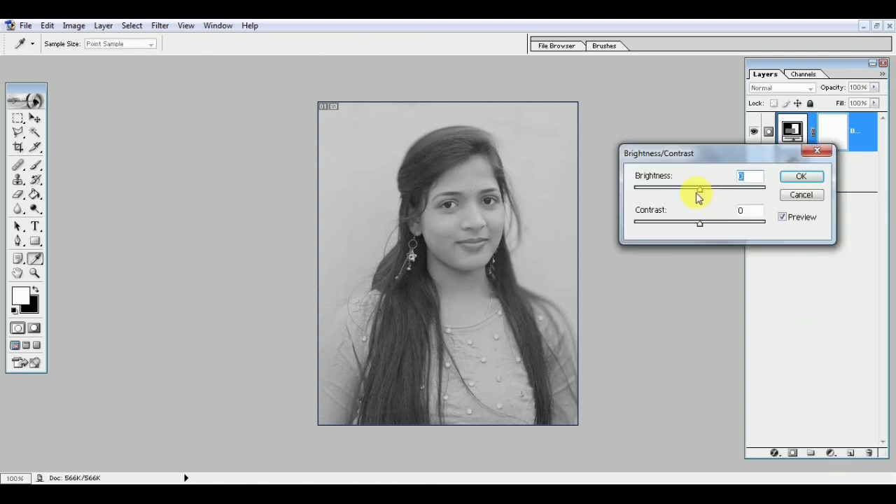
drag(700, 189, 718, 191)
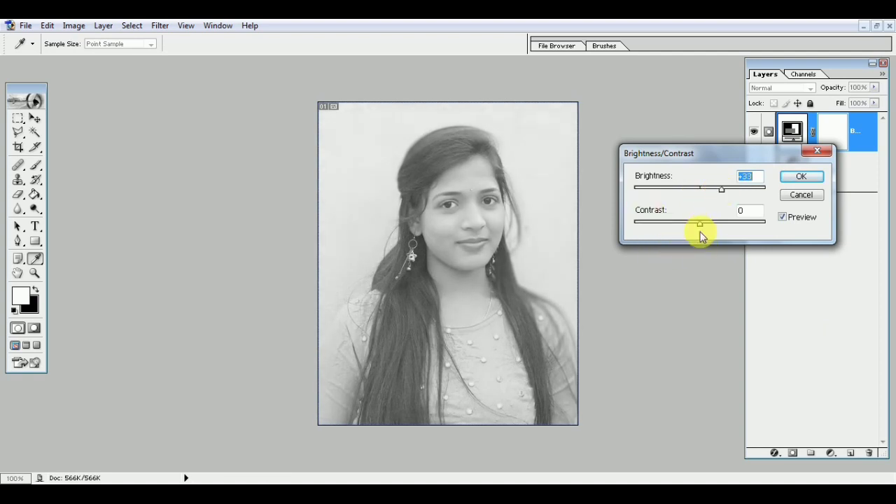
drag(700, 225, 712, 228)
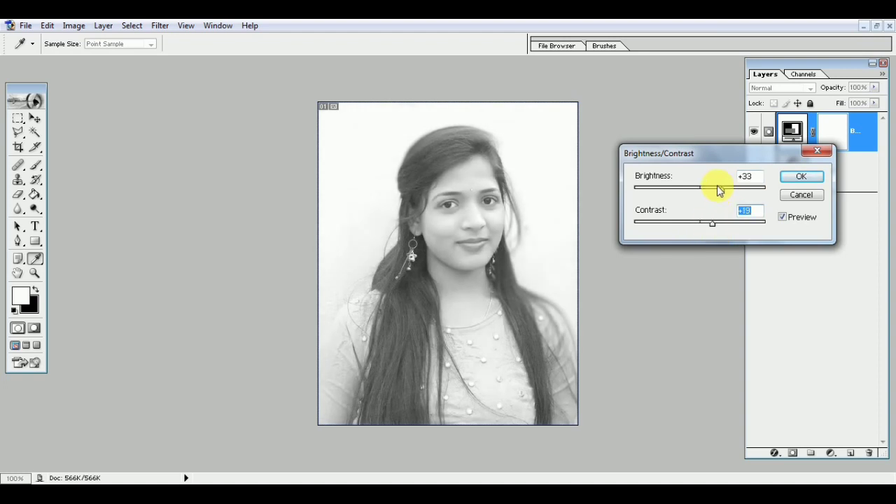
drag(723, 192, 724, 194)
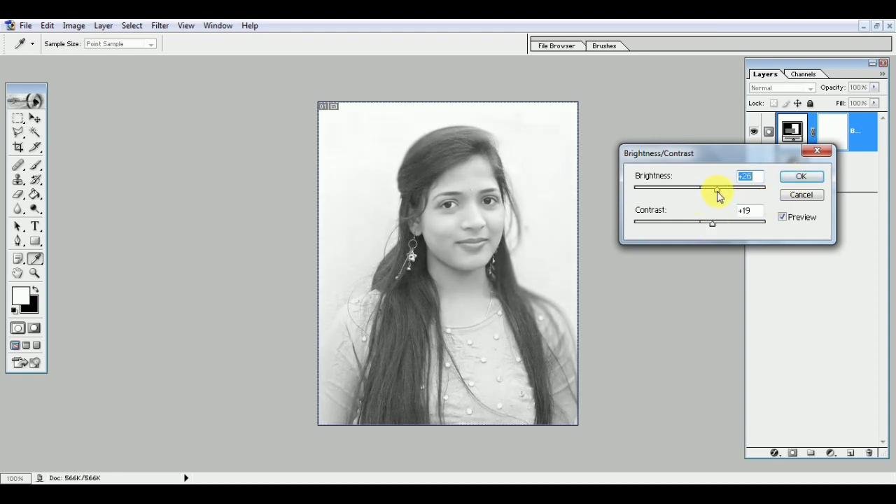
click(801, 178)
key(c)
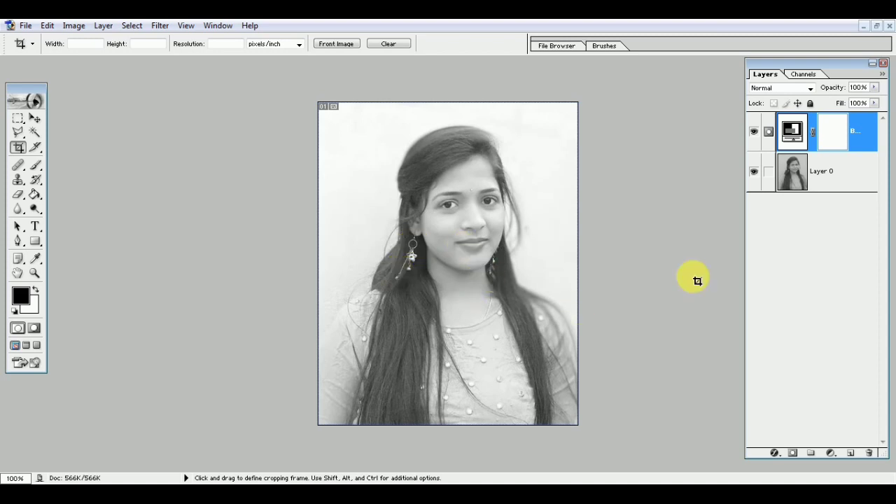
Open the Skin Tones Color Palette image and place it beside the portrait.
click(875, 27)
key(ctrl+o)
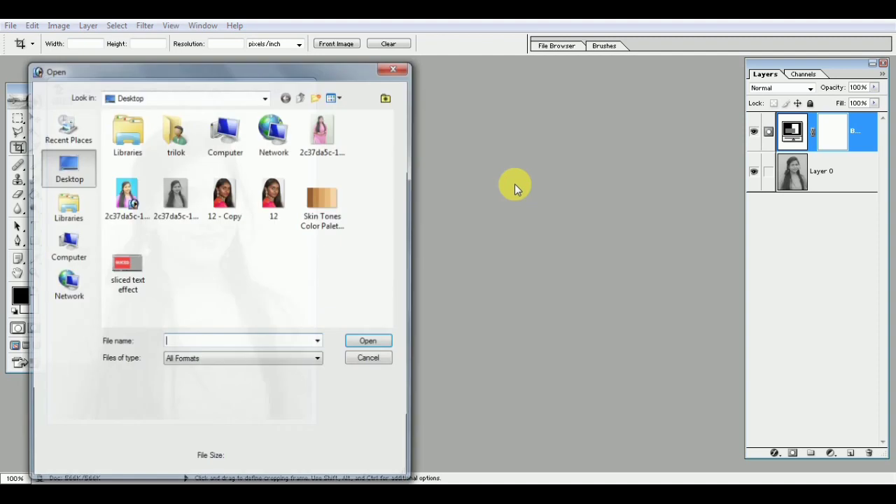
double_click(312, 201)
drag(300, 86, 548, 80)
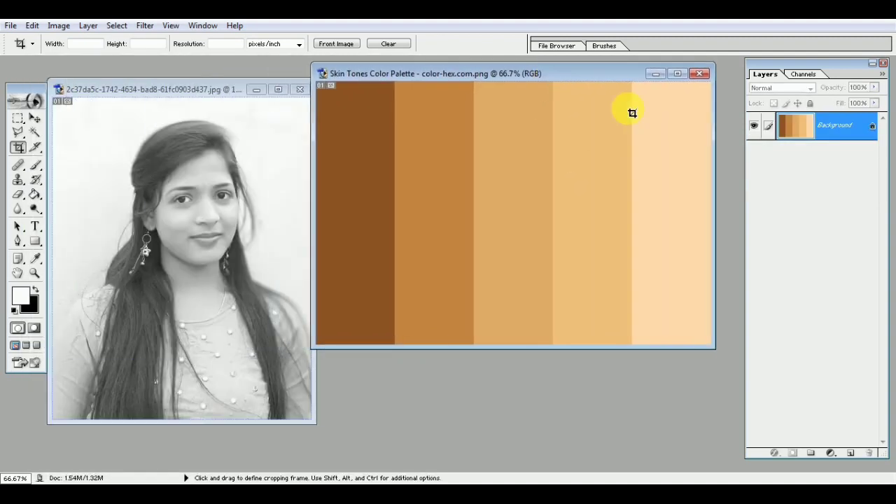
click(296, 359)
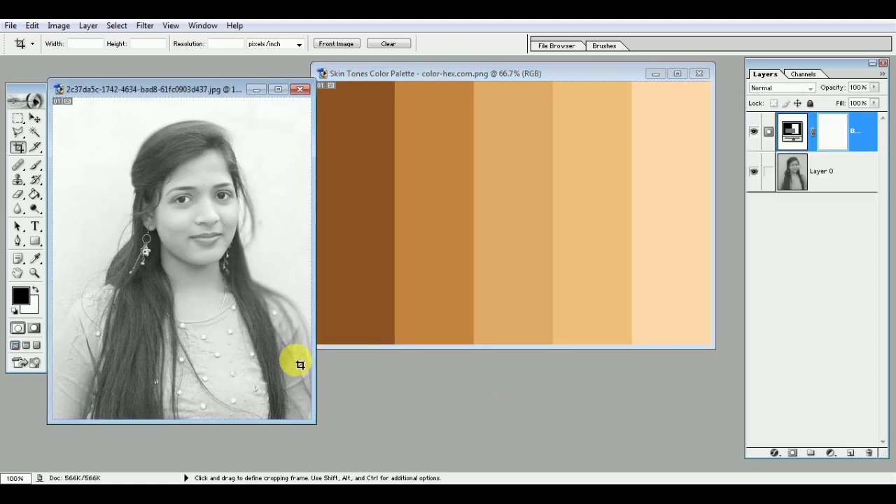
Add a Solid Color fill layer using the light skin tone FFDBAC sampled from the palette.
click(836, 456)
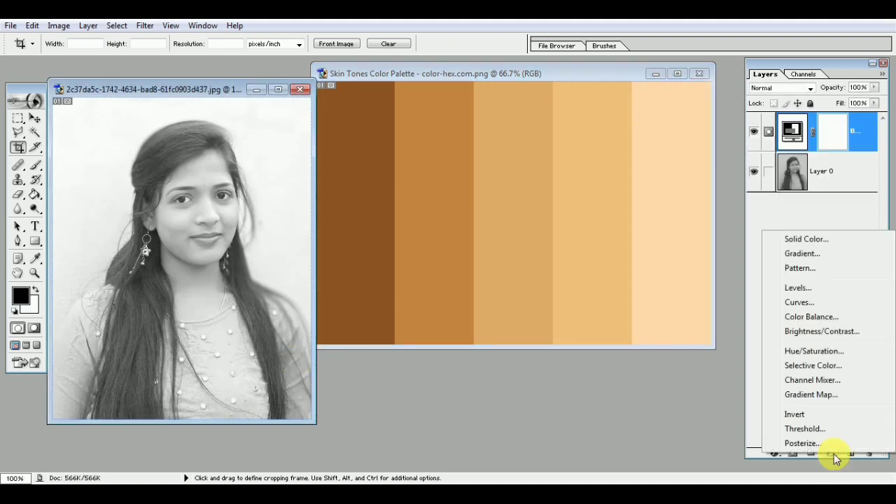
click(807, 240)
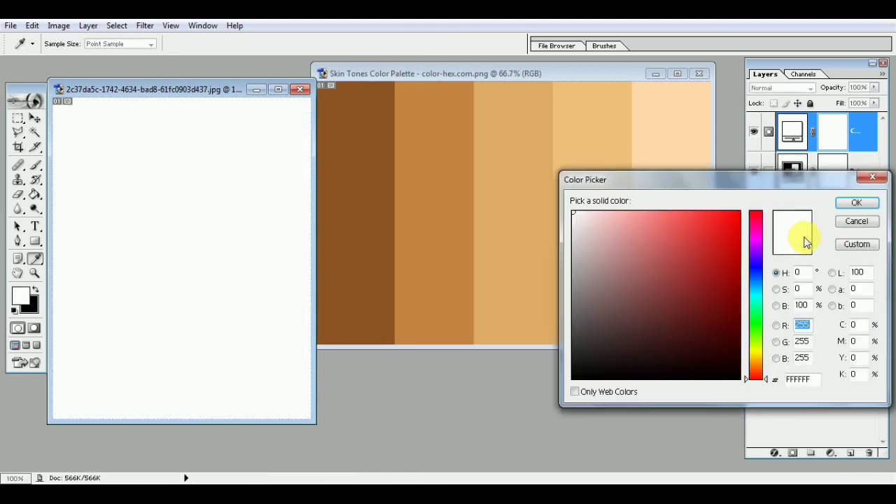
drag(730, 186, 602, 258)
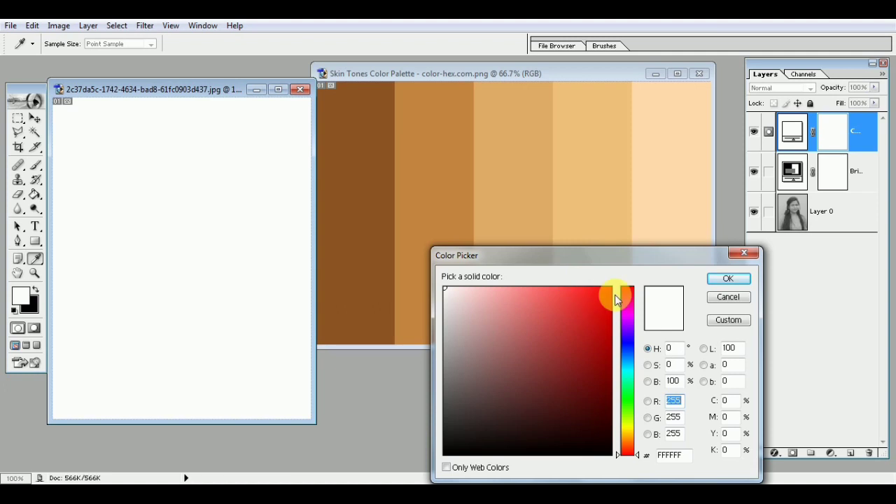
click(672, 161)
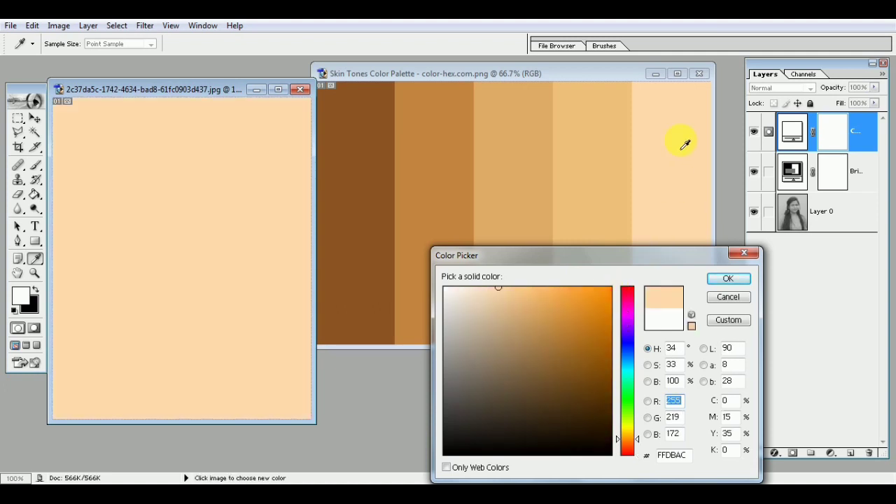
click(735, 279)
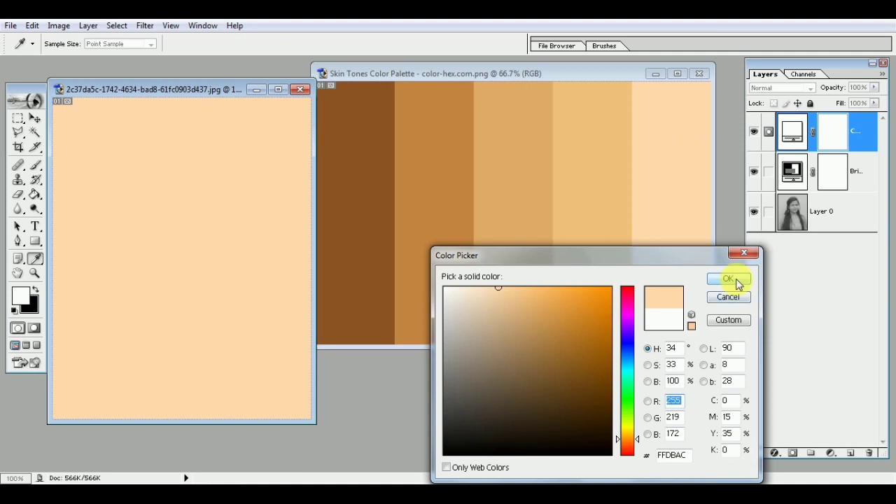
Invert the skin fill's mask to black and close the Skin Tones palette.
key(c)
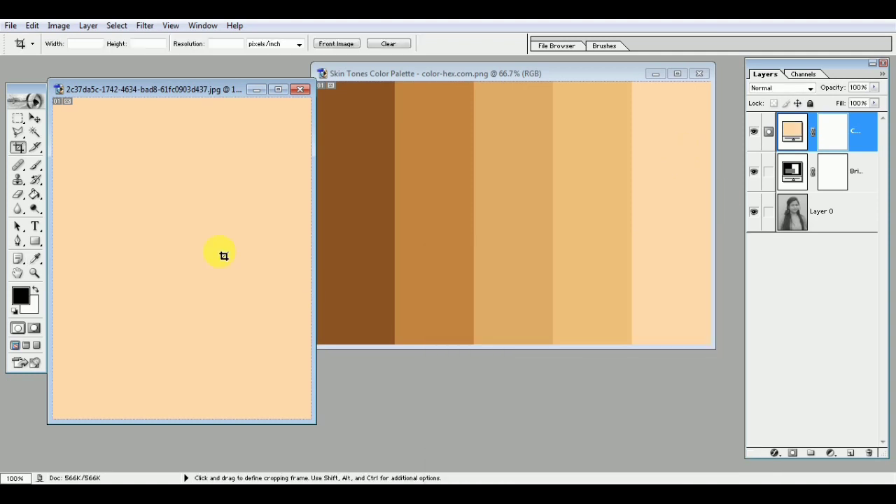
key(ctrl+i)
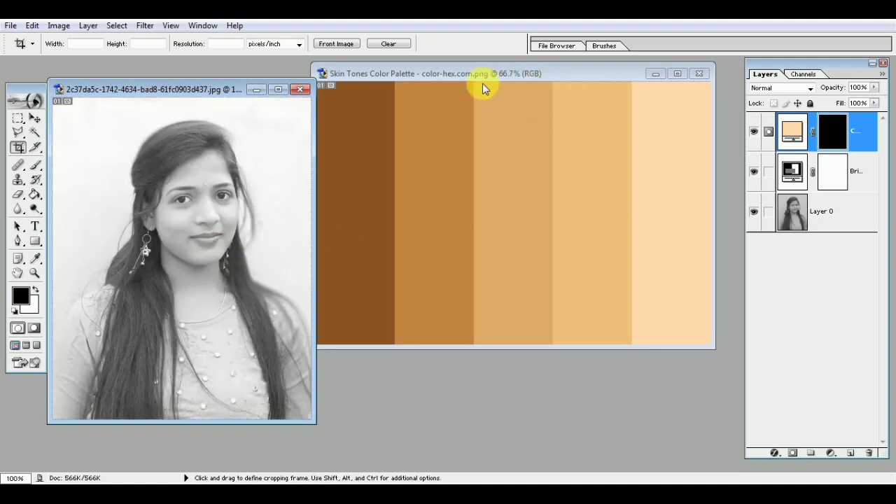
click(699, 73)
key(x)
key(x)
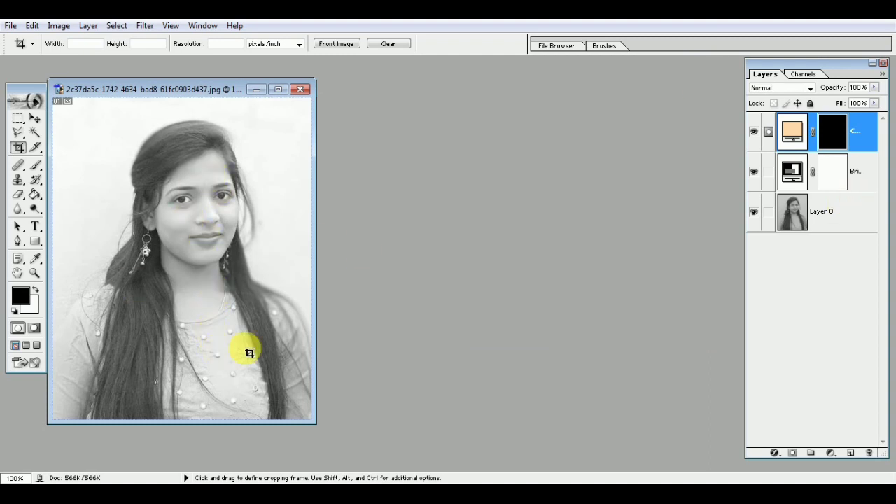
Add a Solid Color fill layer in bright magenta F60EFF.
click(830, 453)
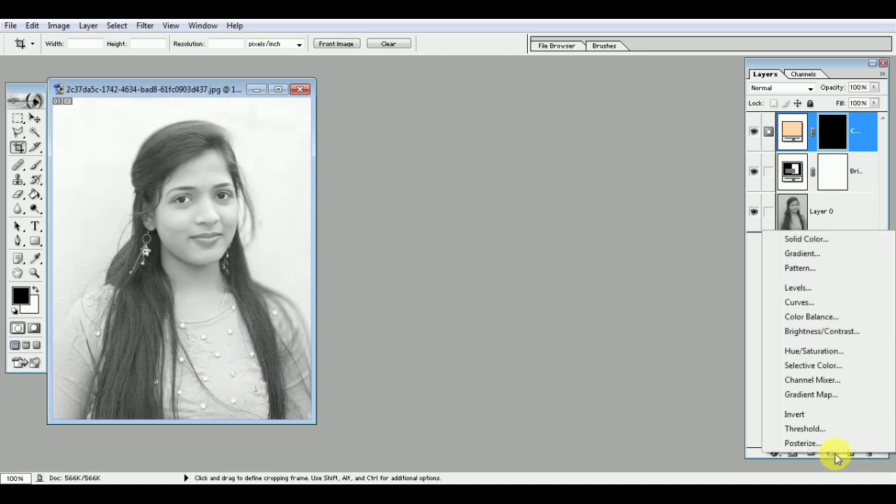
click(809, 240)
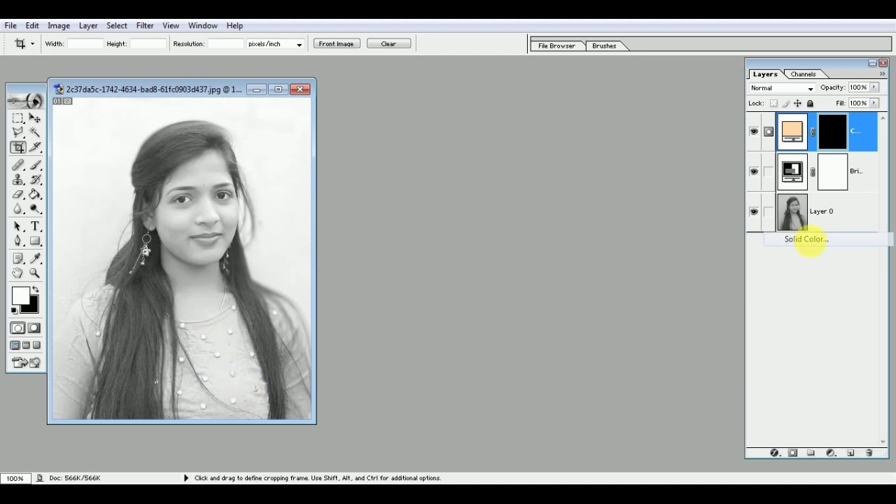
drag(635, 258, 595, 180)
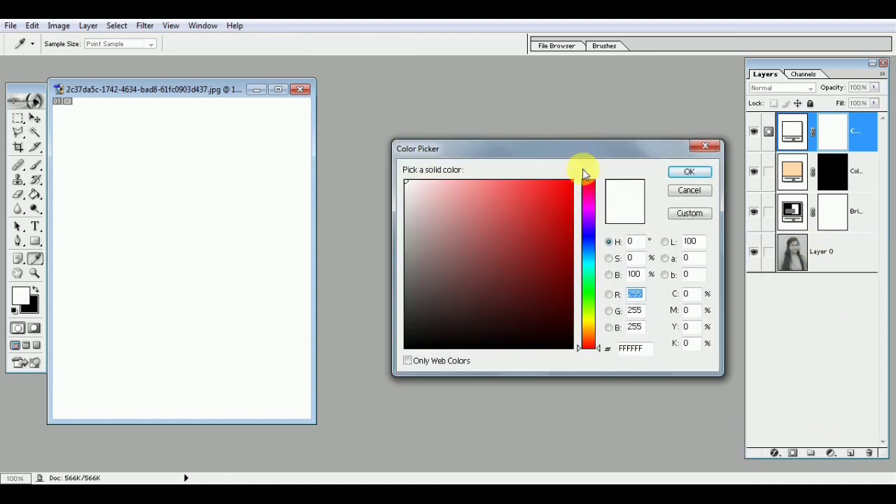
drag(584, 252, 587, 182)
mouse_move(590, 221)
mouse_down()
mouse_move(592, 306)
mouse_move(596, 294)
mouse_up()
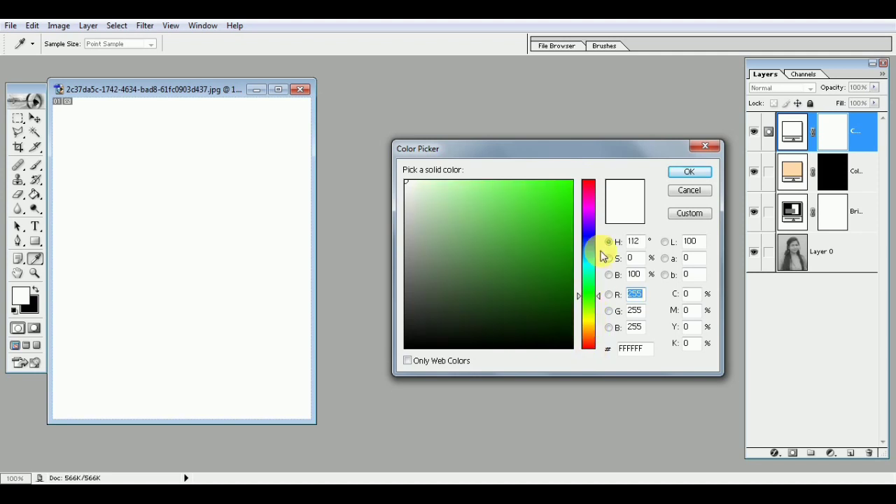
click(588, 208)
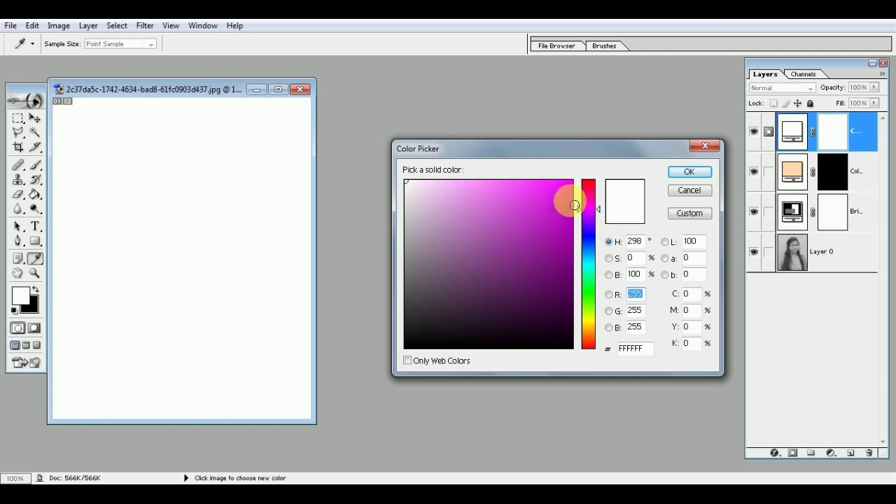
click(564, 181)
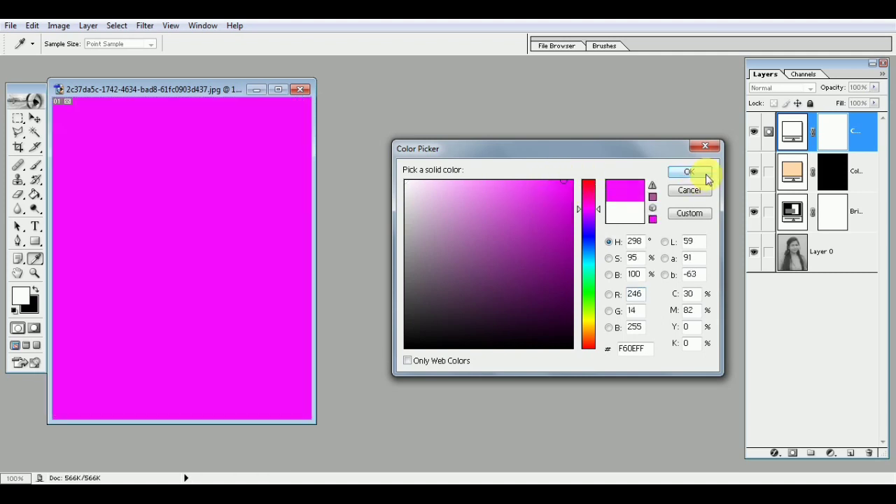
click(688, 172)
Reset default colours and invert the magenta layer's mask to black.
key(c)
key(d)
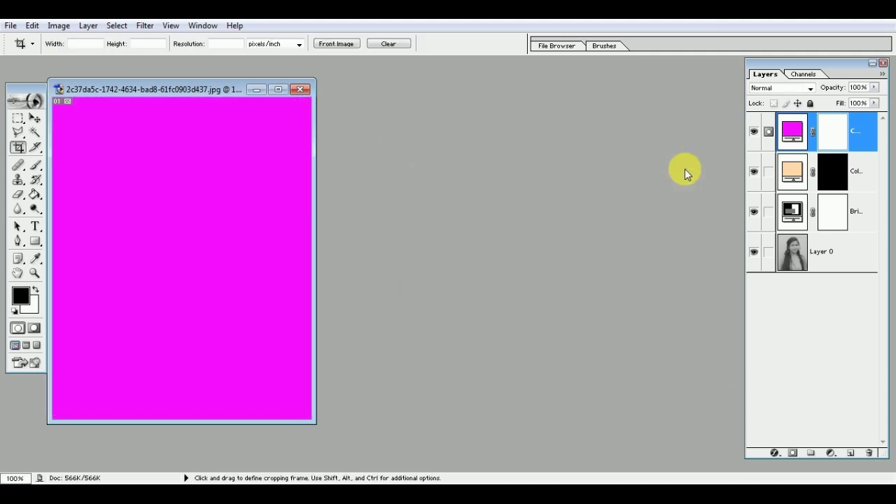
key(ctrl+i)
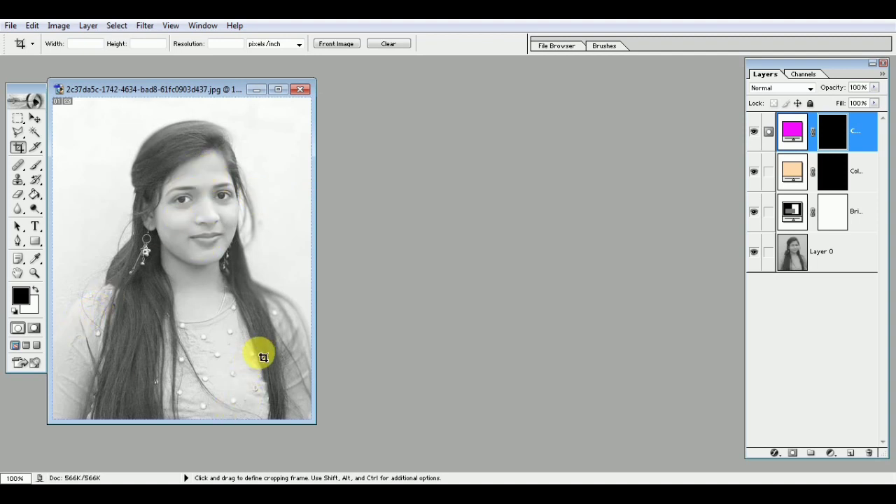
Maximize the portrait at 200% zoom and select a 20 px Brush.
click(277, 90)
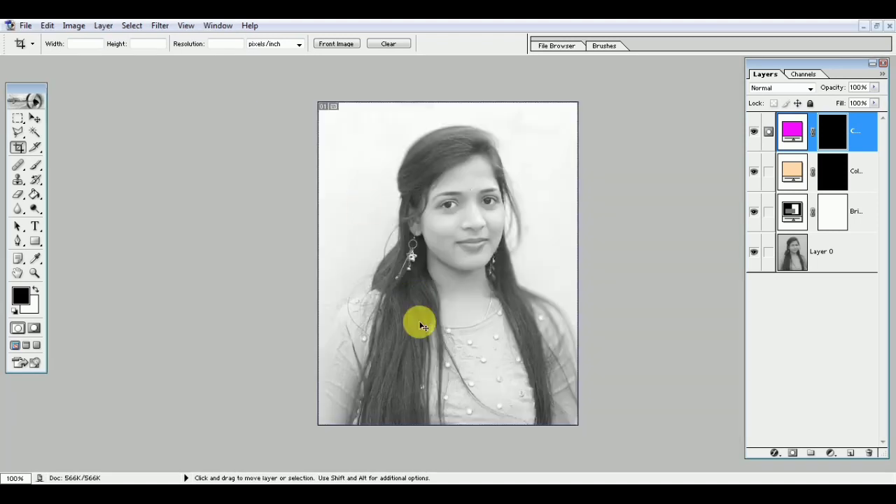
key(ctrl+plus)
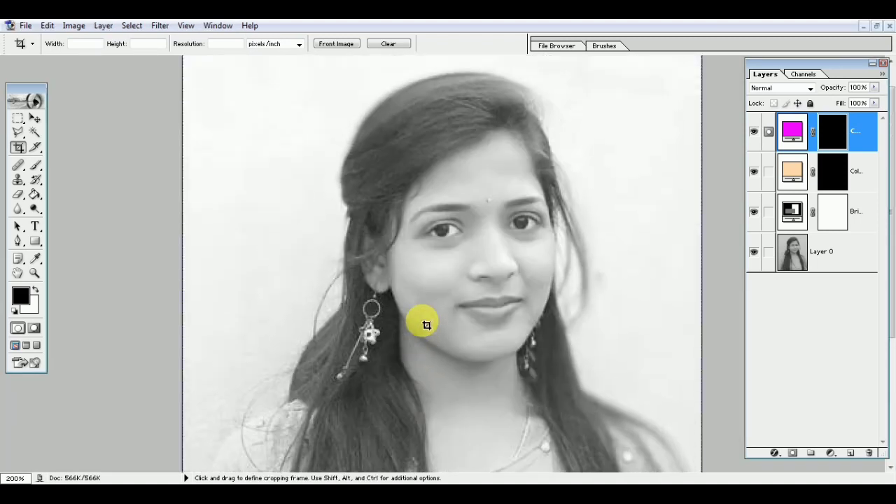
scroll(420, 322, up, 2)
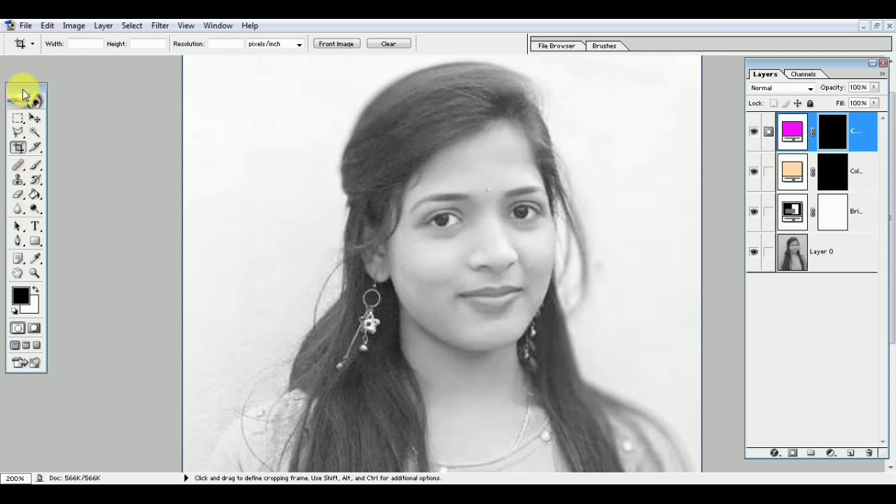
click(36, 165)
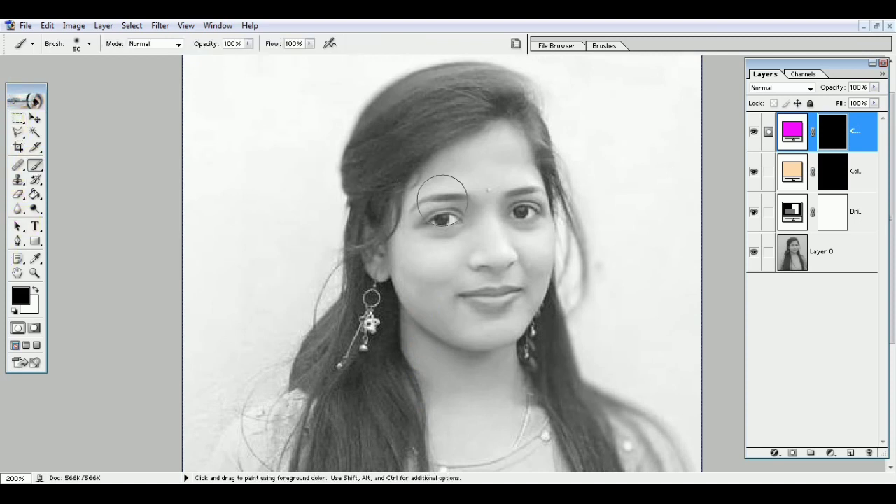
click(89, 43)
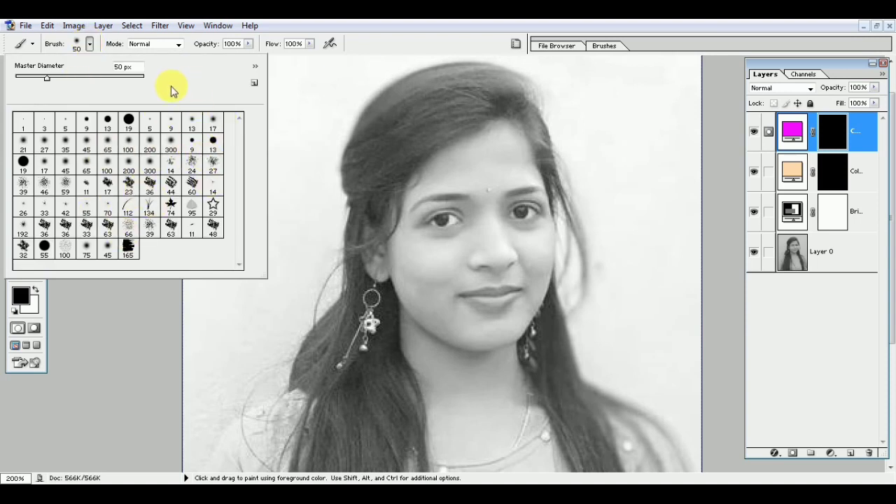
click(106, 311)
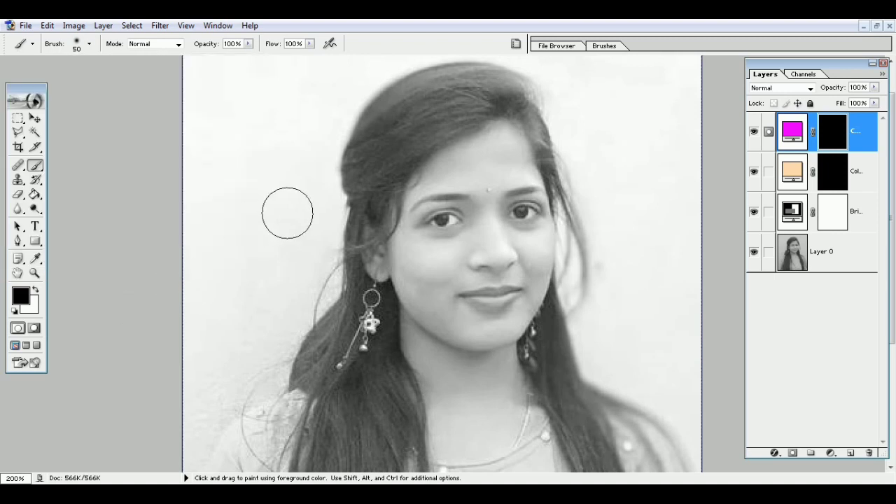
key(bracketleft)
key(bracketleft)
key(bracketleft)
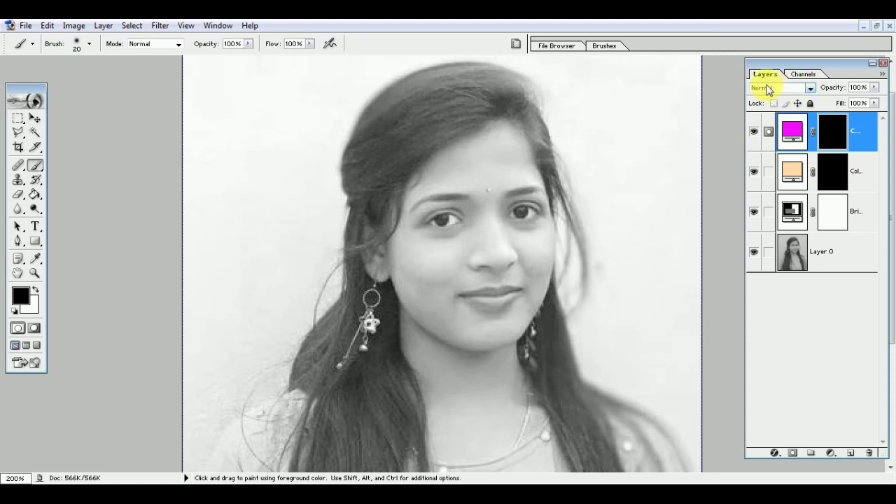
Set the magenta layer to Color blend mode, then try a white test stroke and undo it.
click(810, 89)
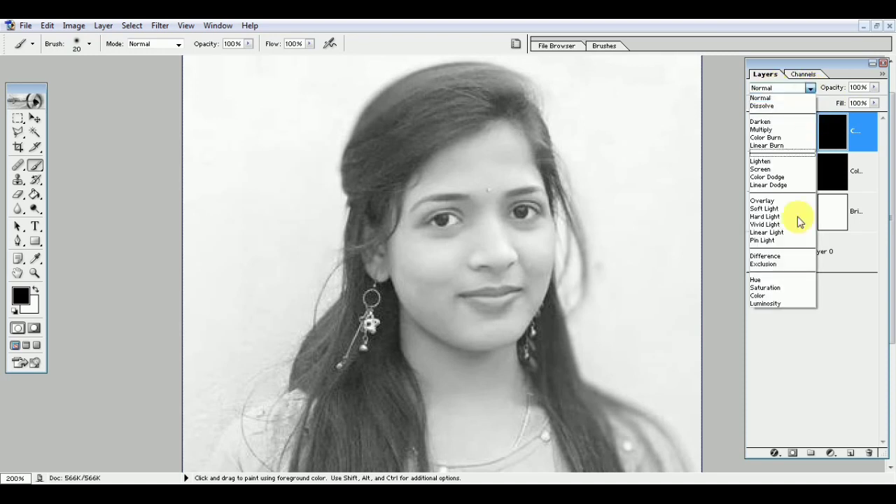
click(763, 295)
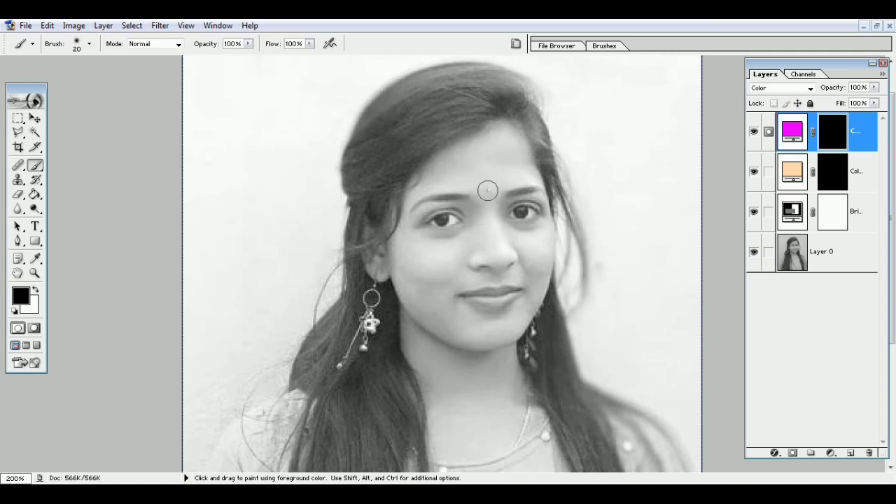
click(21, 297)
key(d)
click(35, 289)
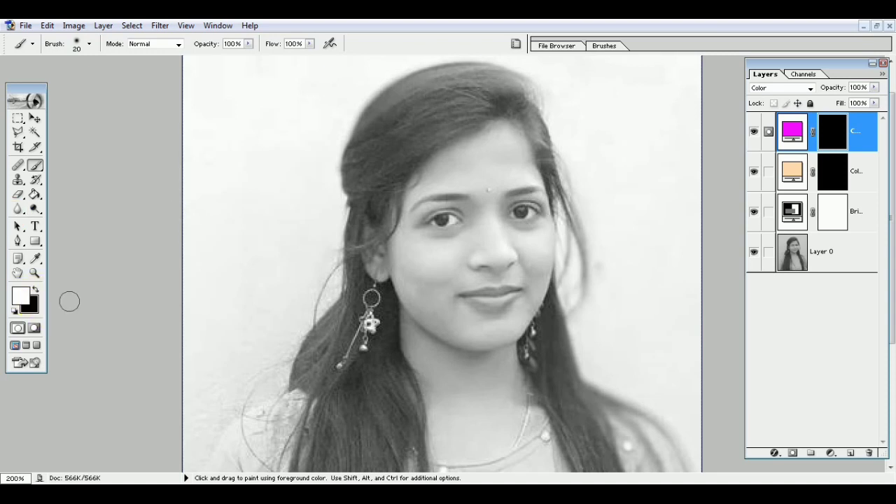
drag(490, 149, 488, 149)
key(ctrl+z)
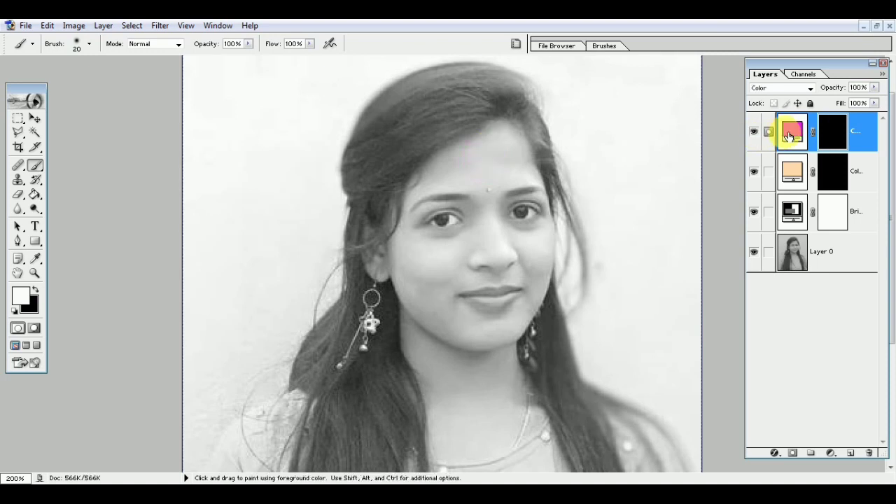
Paint white on the peach fill's mask over the face, chin, neck and ear (9 px brush).
click(792, 171)
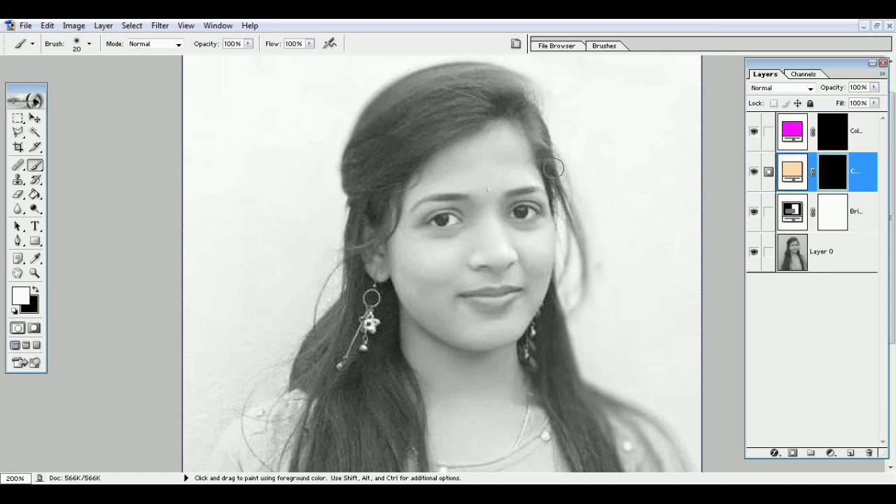
mouse_move(502, 153)
mouse_down()
mouse_move(496, 136)
mouse_move(510, 140)
mouse_move(434, 180)
mouse_move(426, 222)
mouse_move(483, 204)
mouse_move(471, 211)
mouse_move(430, 220)
mouse_move(422, 180)
mouse_move(406, 254)
mouse_move(404, 244)
mouse_move(410, 285)
mouse_move(399, 266)
mouse_move(420, 303)
mouse_move(462, 344)
mouse_move(503, 335)
mouse_move(476, 344)
mouse_move(533, 293)
mouse_move(476, 300)
mouse_move(436, 320)
mouse_move(490, 273)
mouse_move(404, 256)
mouse_move(494, 259)
mouse_move(472, 208)
mouse_move(469, 224)
mouse_move(492, 199)
mouse_move(534, 190)
mouse_move(488, 359)
mouse_move(471, 352)
mouse_move(500, 440)
mouse_move(482, 429)
mouse_up()
drag(494, 156, 540, 226)
key(bracketleft)
key(bracketleft)
mouse_move(383, 270)
mouse_down()
mouse_move(372, 254)
mouse_move(381, 274)
mouse_up()
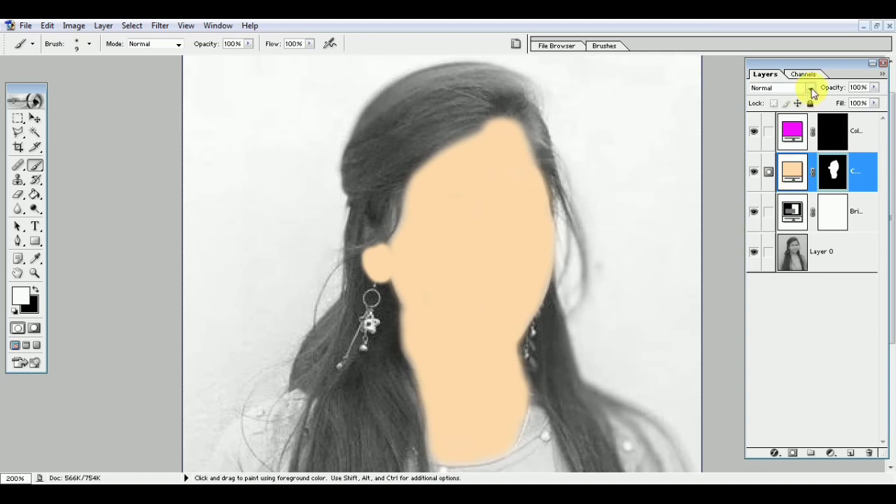
Set the peach skin fill layer to Color blend mode.
click(810, 88)
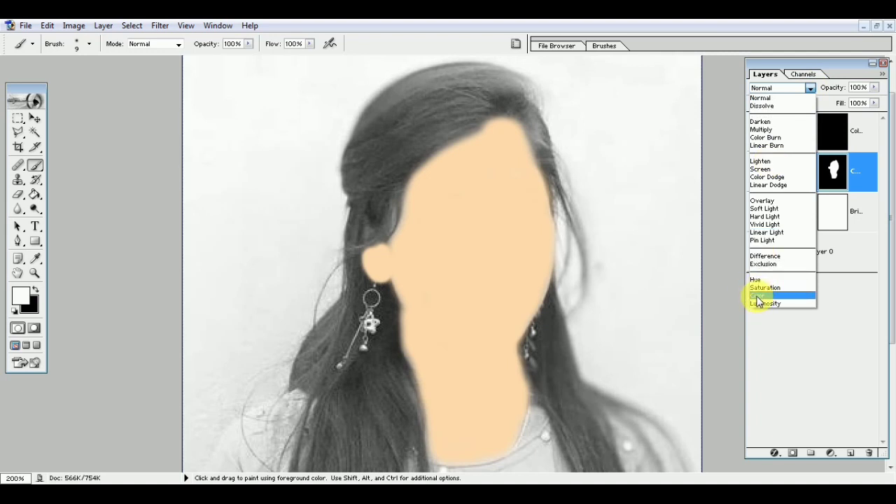
click(758, 296)
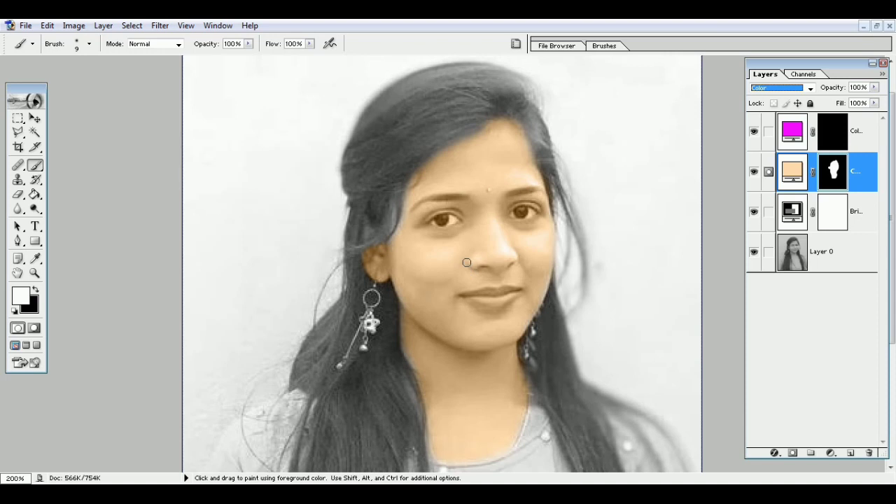
scroll(466, 262, down, 2)
Select the magenta fill layer and set the brush to 20 px.
scroll(466, 262, down, 2)
scroll(465, 261, down, 2)
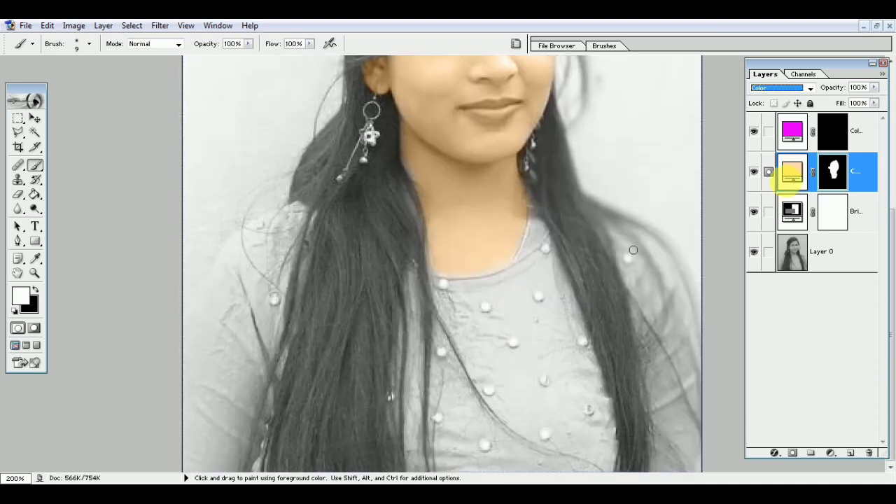
click(803, 133)
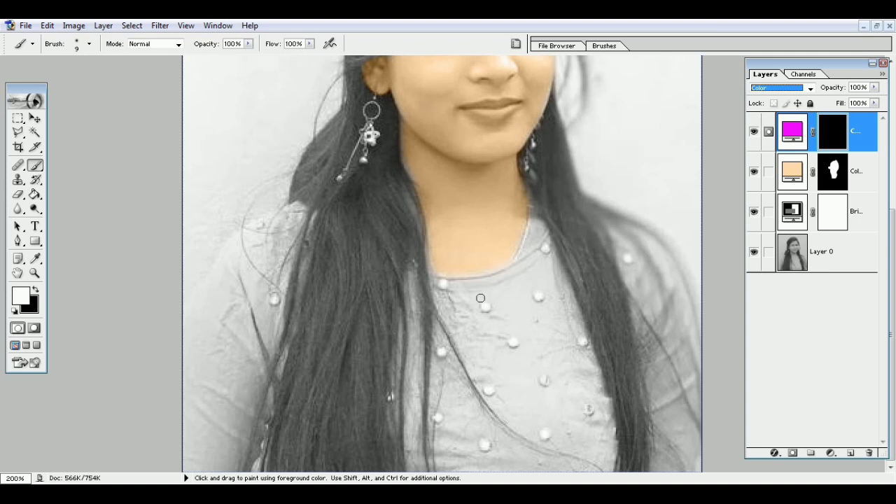
right_click(505, 301)
drag(514, 280, 510, 278)
Paint white on the magenta mask over the chest, top, shoulders and sleeves.
mouse_move(480, 324)
mouse_down()
mouse_move(508, 301)
mouse_move(469, 290)
mouse_move(536, 253)
mouse_move(526, 250)
mouse_move(540, 256)
mouse_move(560, 329)
mouse_move(554, 280)
mouse_move(572, 376)
mouse_move(578, 354)
mouse_move(603, 451)
mouse_move(572, 448)
mouse_move(530, 376)
mouse_move(492, 453)
mouse_move(474, 357)
mouse_up()
drag(474, 356, 483, 430)
mouse_move(469, 322)
mouse_down()
mouse_move(449, 294)
mouse_move(488, 378)
mouse_move(466, 401)
mouse_move(445, 356)
mouse_up()
mouse_move(457, 402)
mouse_down()
mouse_move(444, 408)
mouse_move(444, 396)
mouse_up()
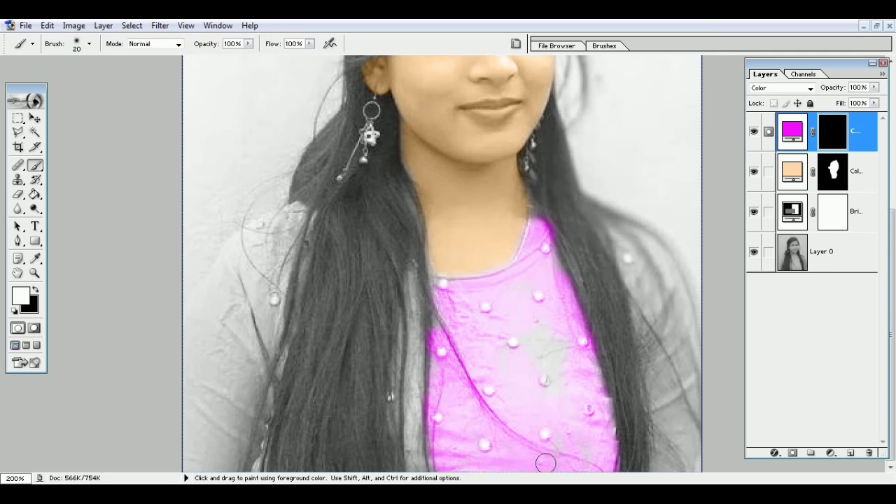
mouse_move(294, 206)
mouse_down()
mouse_move(242, 240)
mouse_move(239, 400)
mouse_move(189, 442)
mouse_up()
drag(629, 252, 668, 383)
drag(692, 332, 654, 265)
drag(410, 266, 405, 373)
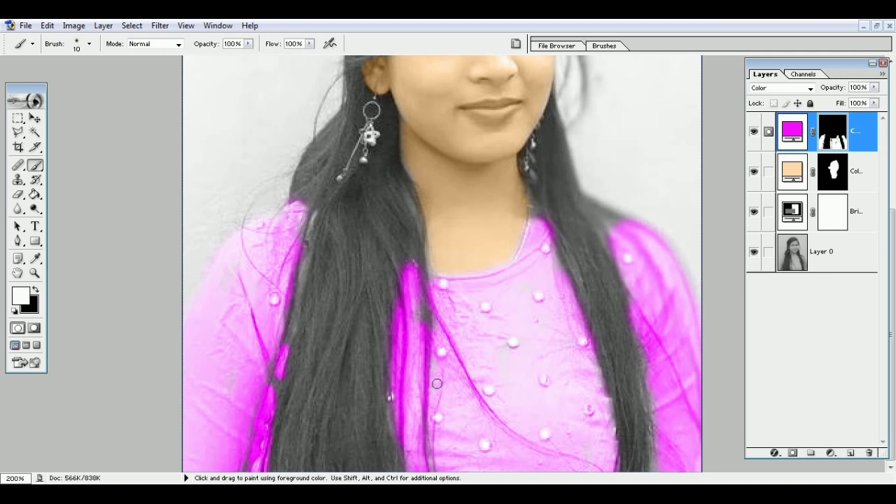
key(ctrl+plus)
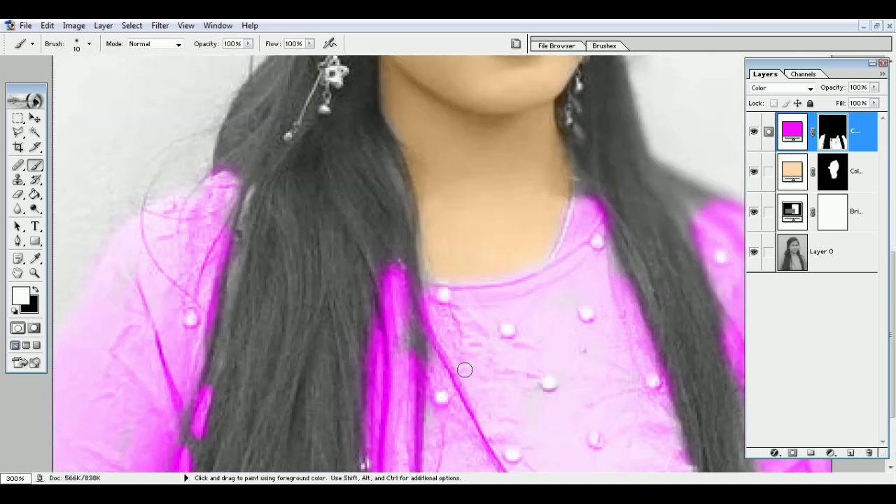
Paint black on the magenta mask to remove pink from hair strands over the top.
scroll(465, 370, down, 2)
scroll(472, 305, down, 1)
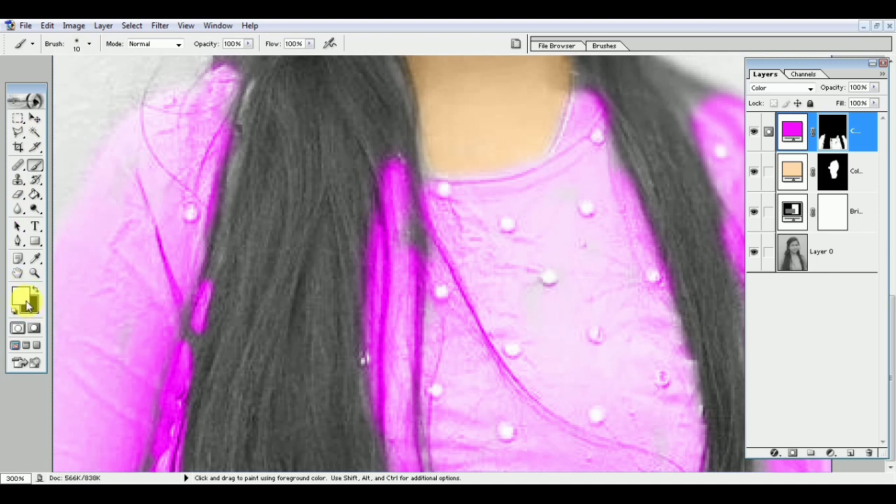
click(35, 289)
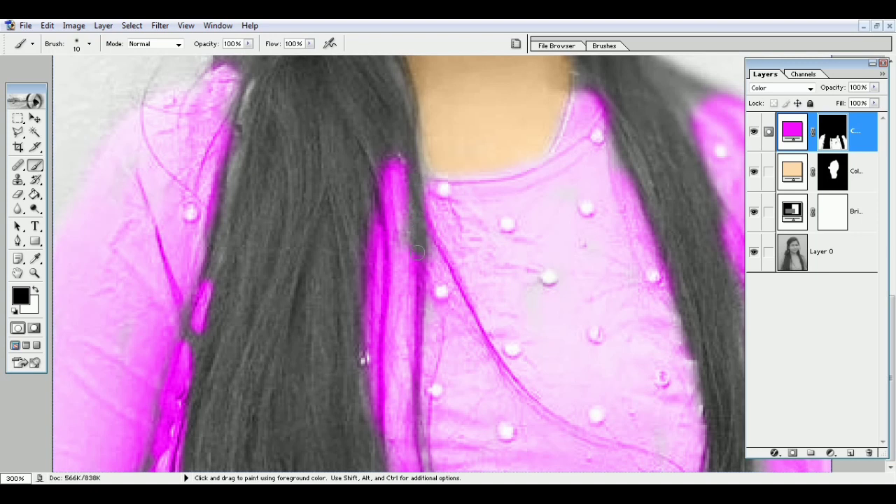
drag(415, 322, 427, 224)
drag(427, 411, 425, 451)
key(bracketleft)
drag(520, 386, 603, 439)
drag(654, 455, 669, 464)
Scroll and zoom around the portrait to inspect the hair and dress.
scroll(583, 408, up, 1)
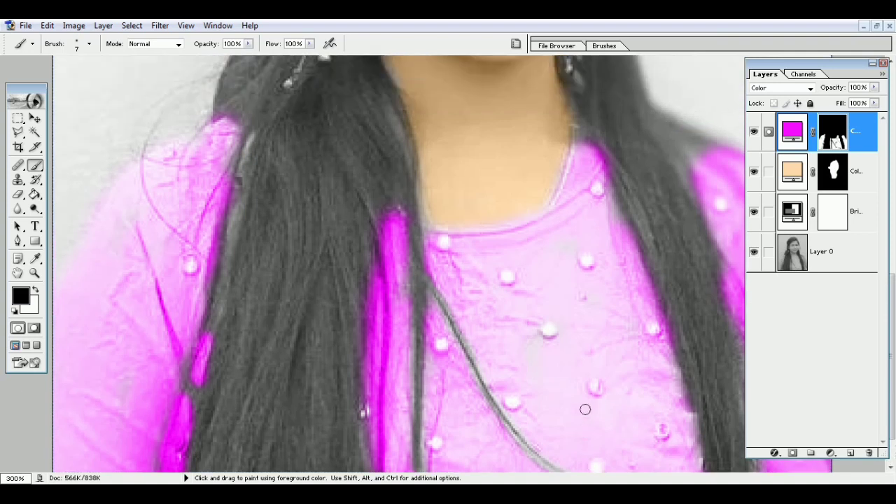
scroll(583, 408, up, 2)
scroll(583, 408, up, 3)
scroll(583, 408, down, 2)
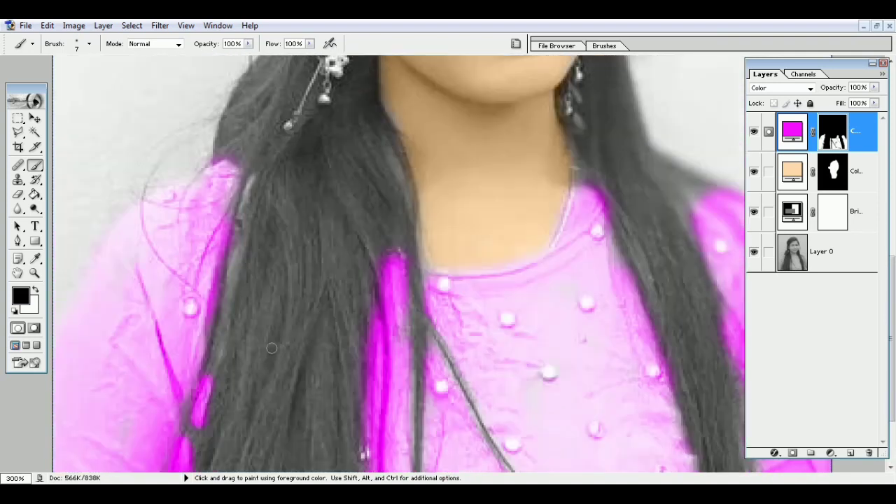
scroll(199, 346, down, 3)
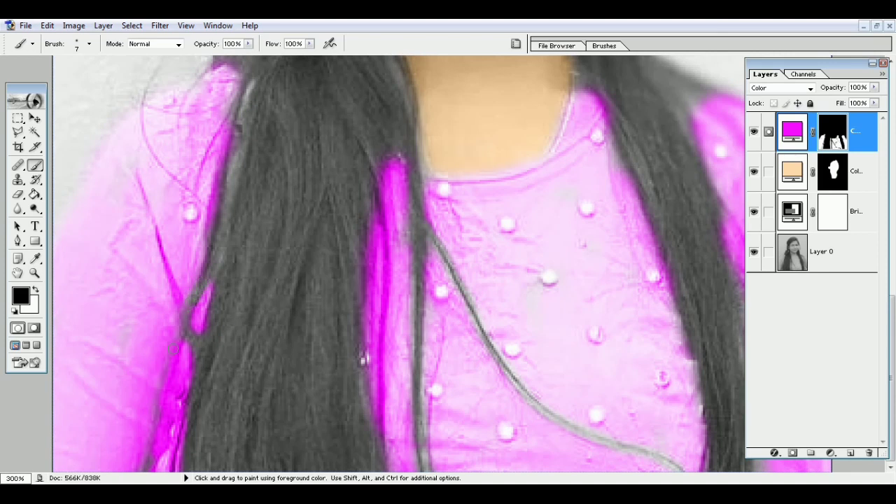
scroll(194, 378, up, 1)
scroll(193, 378, up, 2)
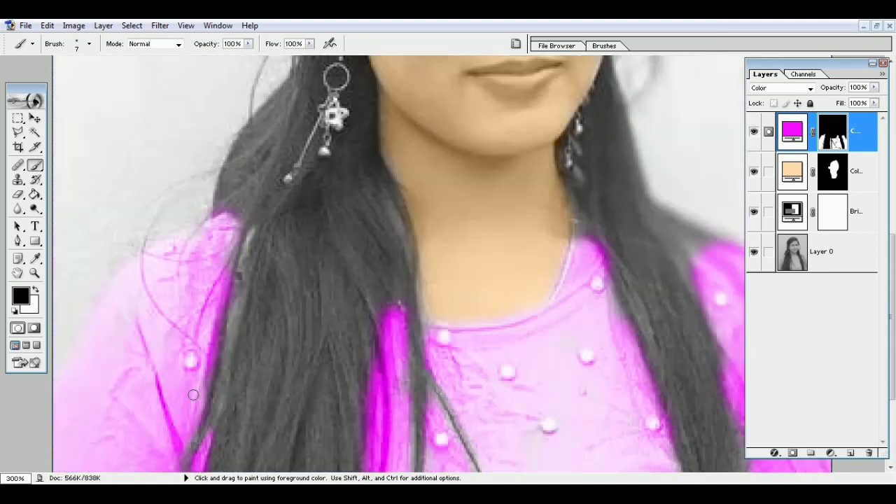
scroll(193, 378, up, 3)
scroll(193, 378, up, 4)
click(193, 395)
key(ctrl+minus)
key(ctrl+minus)
key(ctrl+minus)
key(ctrl+plus)
key(ctrl+plus)
scroll(194, 398, down, 2)
scroll(196, 406, down, 2)
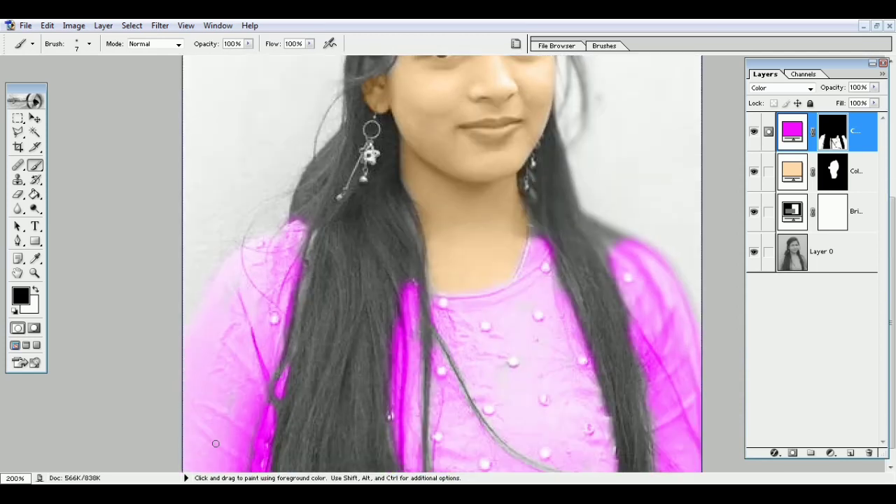
key(ctrl+plus)
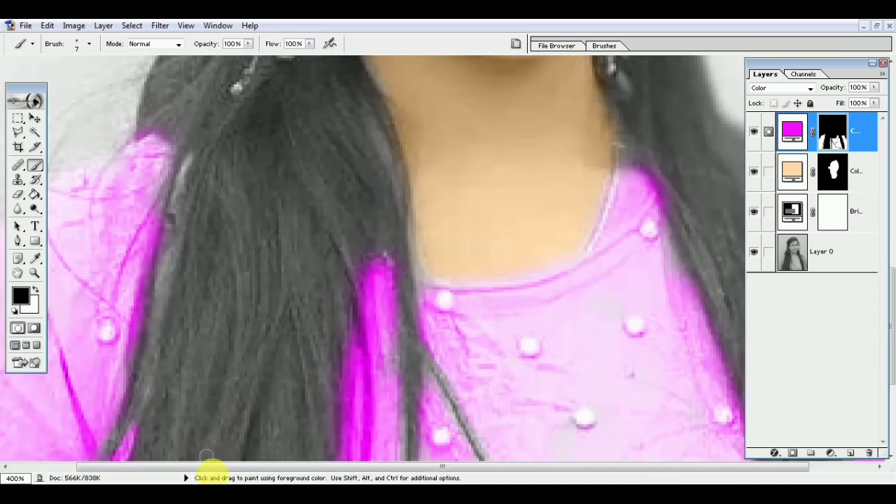
key(ctrl+plus)
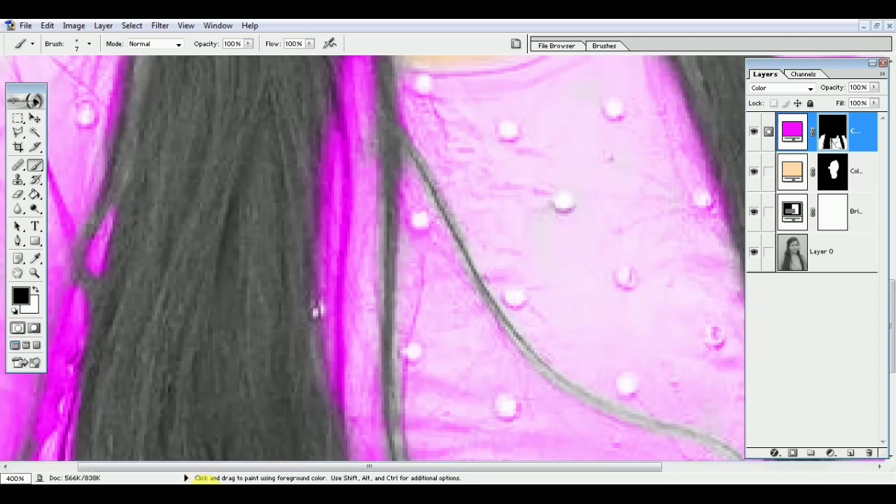
Paint white along the grey seam at 600% to fill pink gaps, then view the whole portrait.
key(ctrl+plus)
key(ctrl+plus)
scroll(371, 259, down, 1)
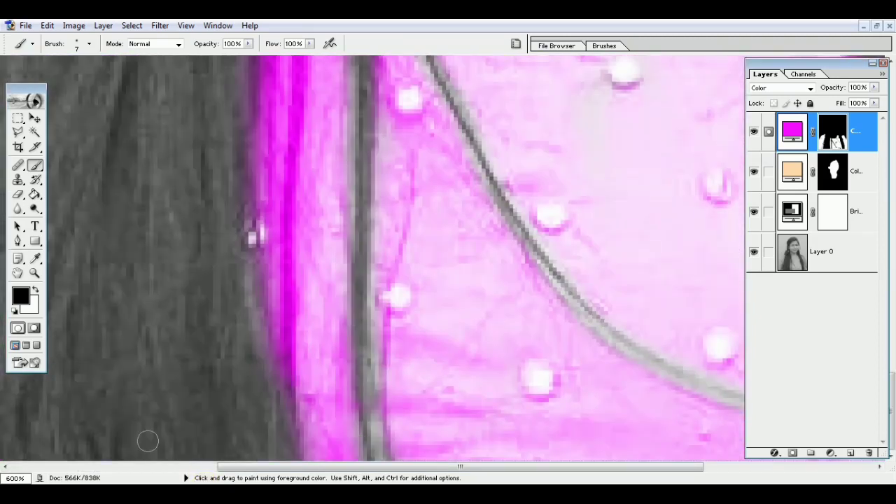
drag(238, 466, 334, 466)
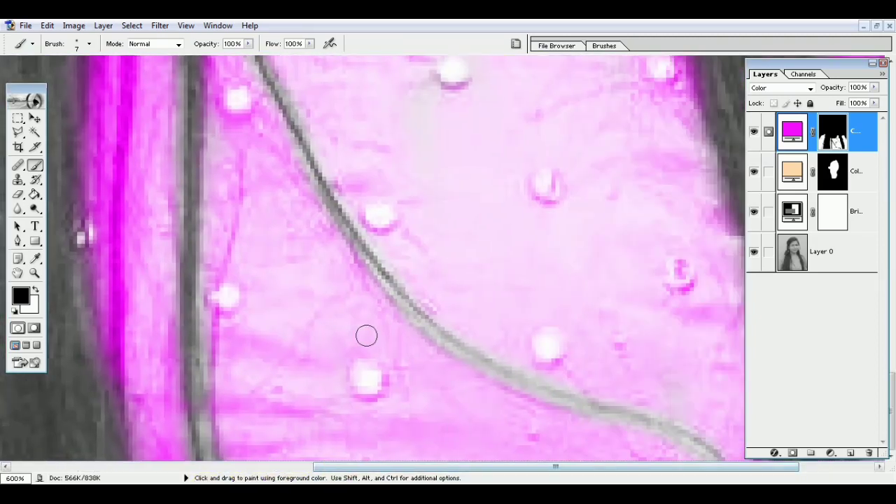
key(x)
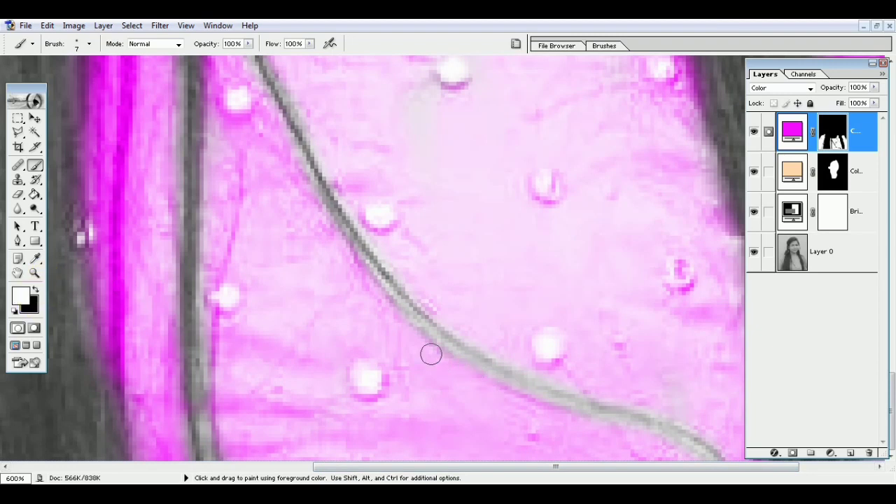
drag(443, 354, 626, 438)
scroll(304, 198, up, 2)
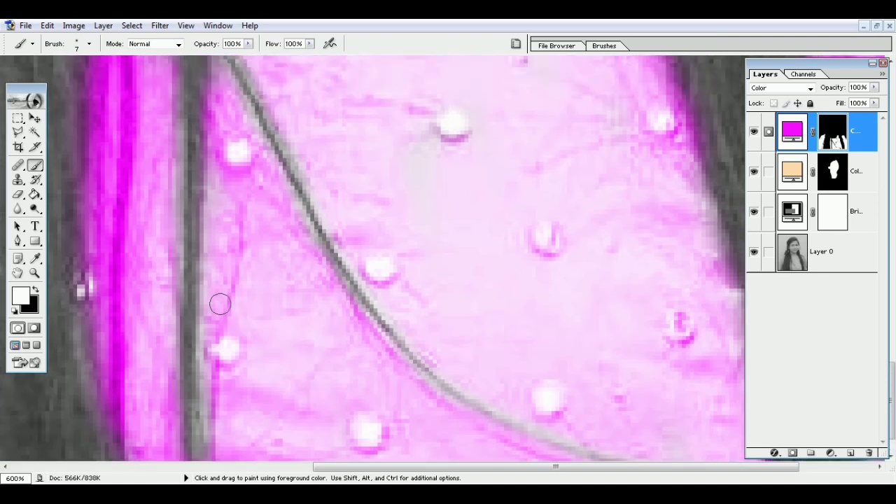
key(ctrl+alt+0)
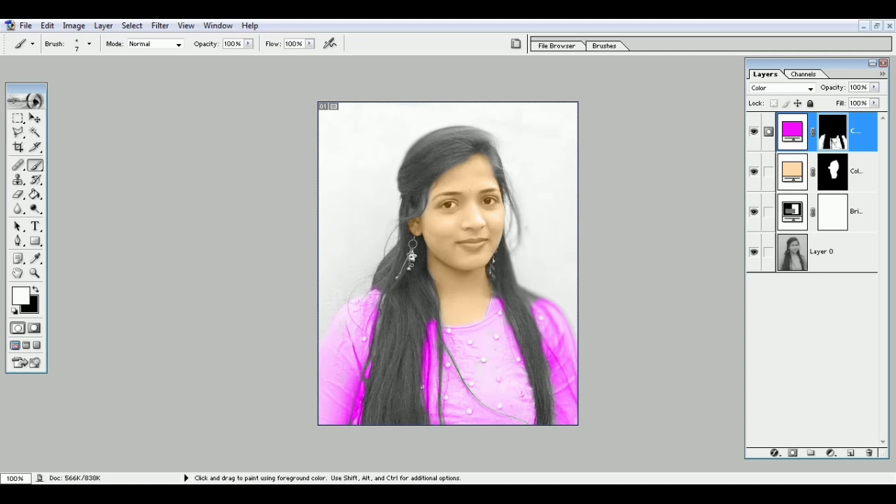
Add a yellow FCFF11 Solid Color fill layer and invert its mask to black.
click(833, 454)
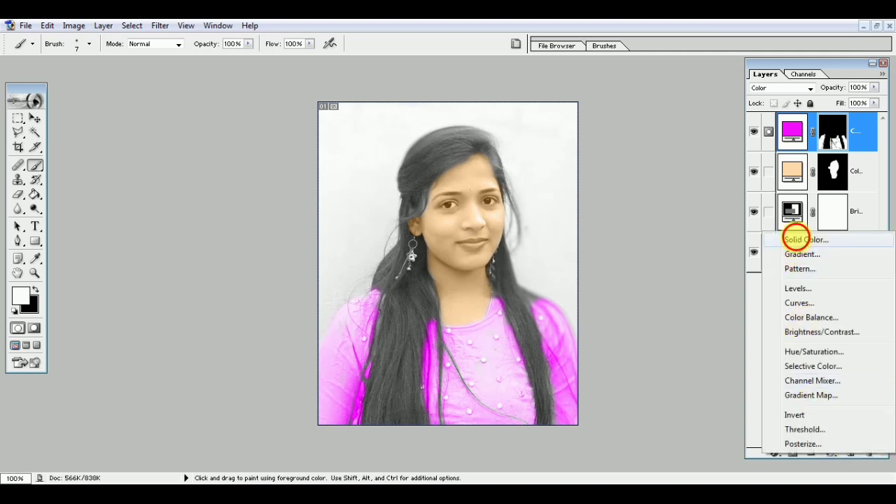
click(794, 239)
click(588, 320)
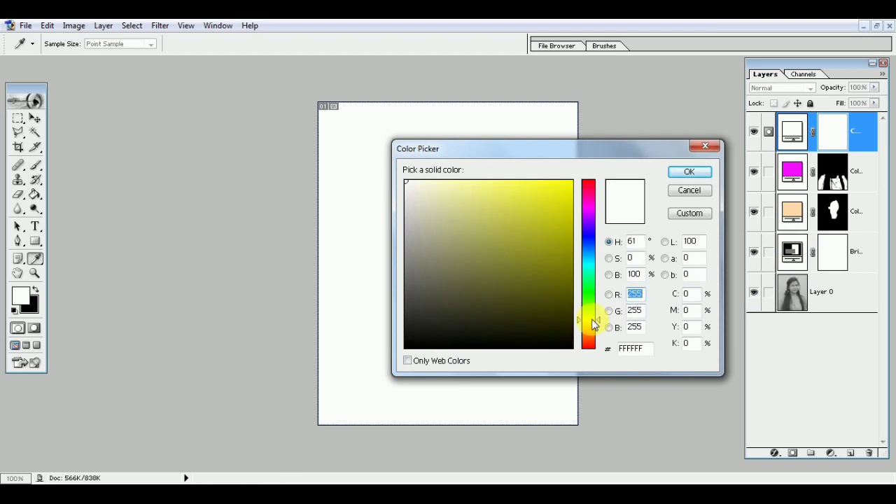
click(560, 180)
click(689, 172)
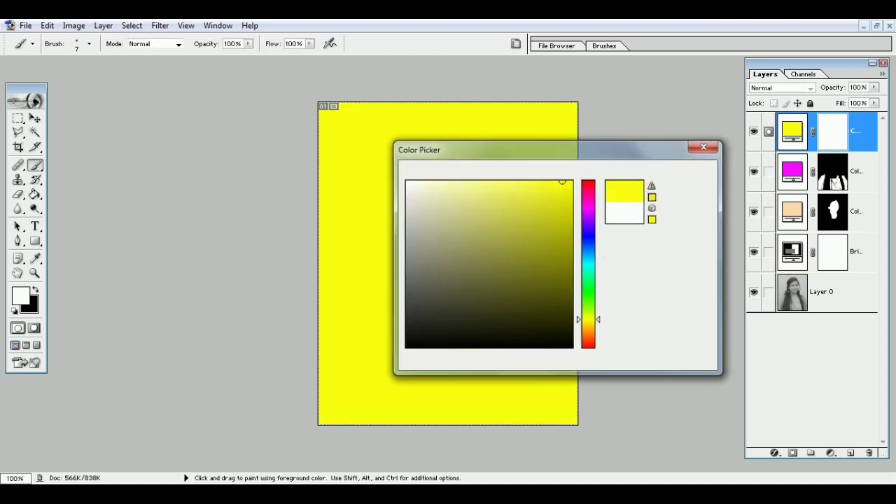
key(ctrl+i)
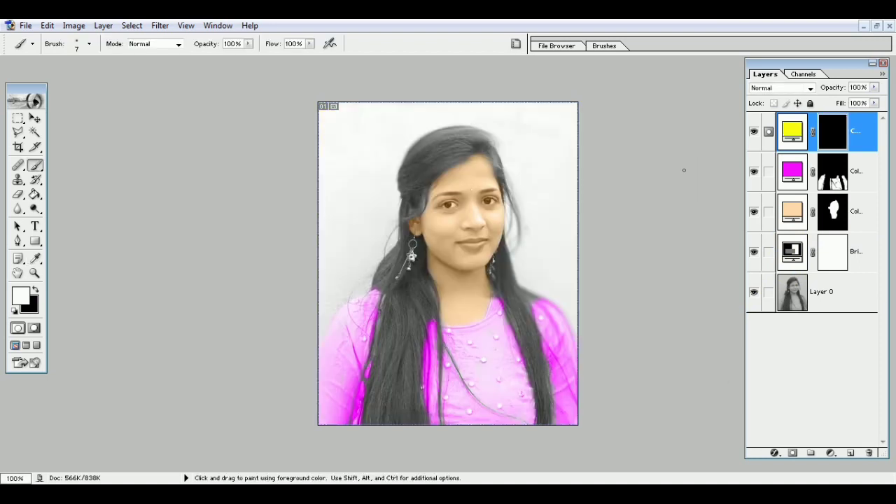
key(ctrl+plus)
key(ctrl+plus)
key(ctrl+plus)
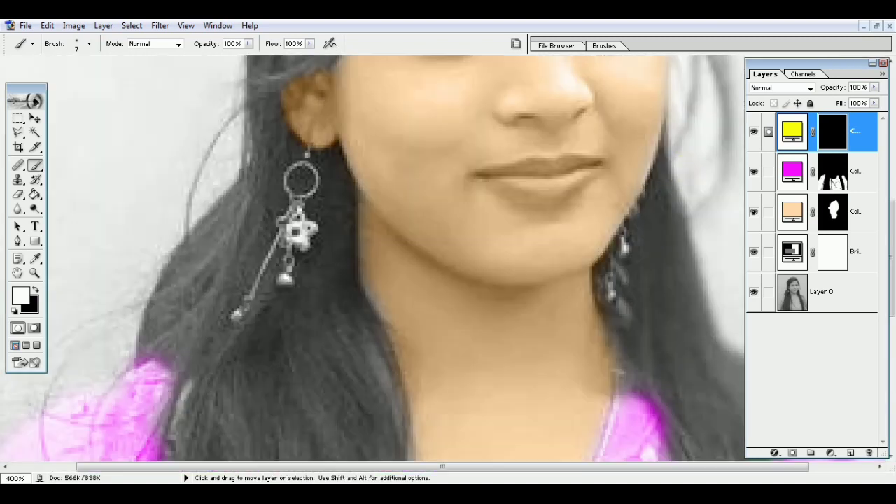
Paint yellow through the mask over the left earring's ring, star charm and hook.
drag(430, 466, 378, 467)
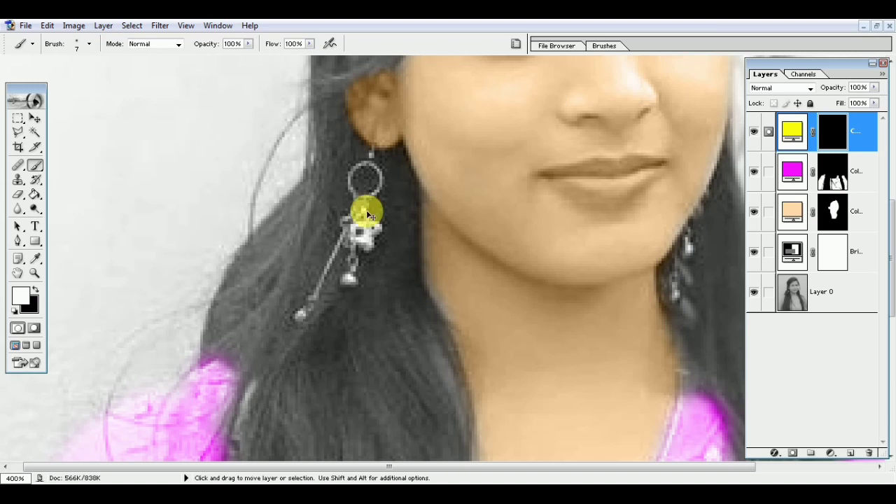
key(ctrl+plus)
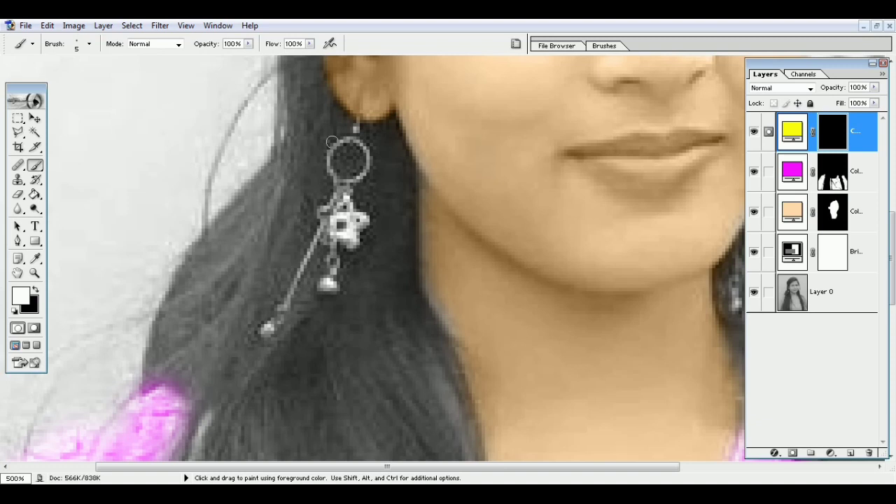
mouse_move(337, 143)
mouse_down()
mouse_move(363, 163)
mouse_move(335, 151)
mouse_up()
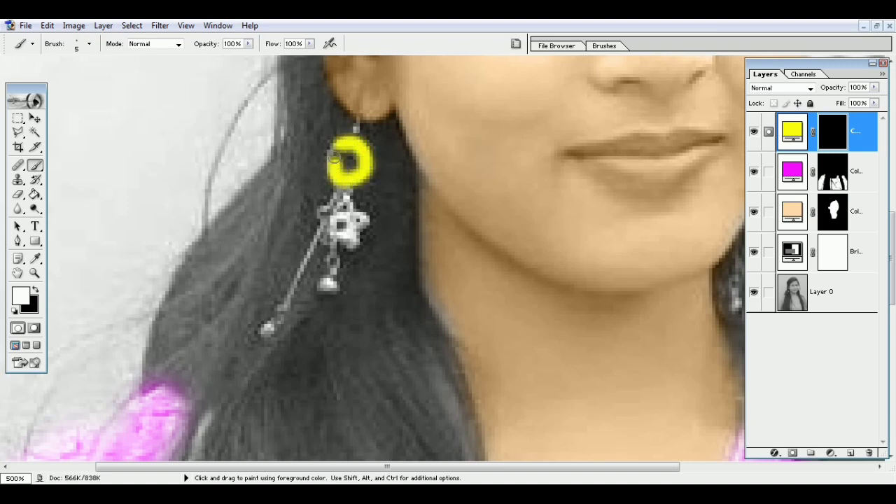
mouse_move(343, 198)
mouse_down()
mouse_move(321, 218)
mouse_move(334, 238)
mouse_move(354, 234)
mouse_move(361, 215)
mouse_move(345, 203)
mouse_move(328, 291)
mouse_move(324, 228)
mouse_move(259, 335)
mouse_up()
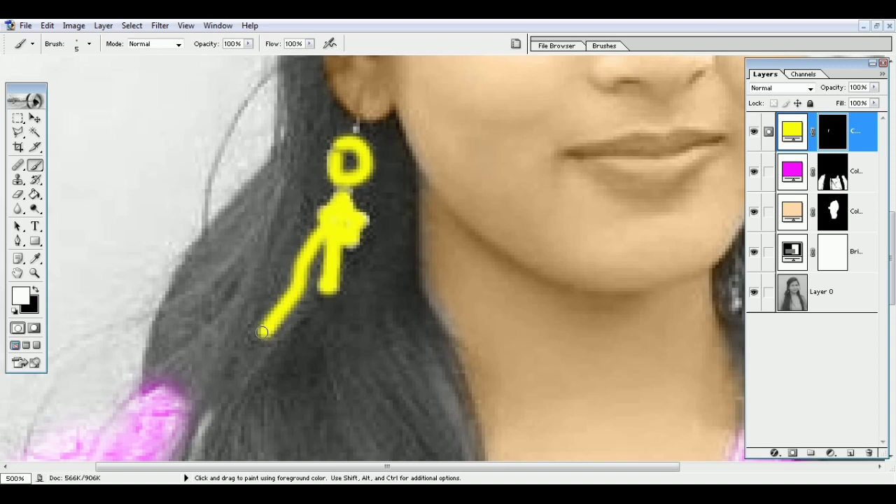
drag(356, 120, 356, 137)
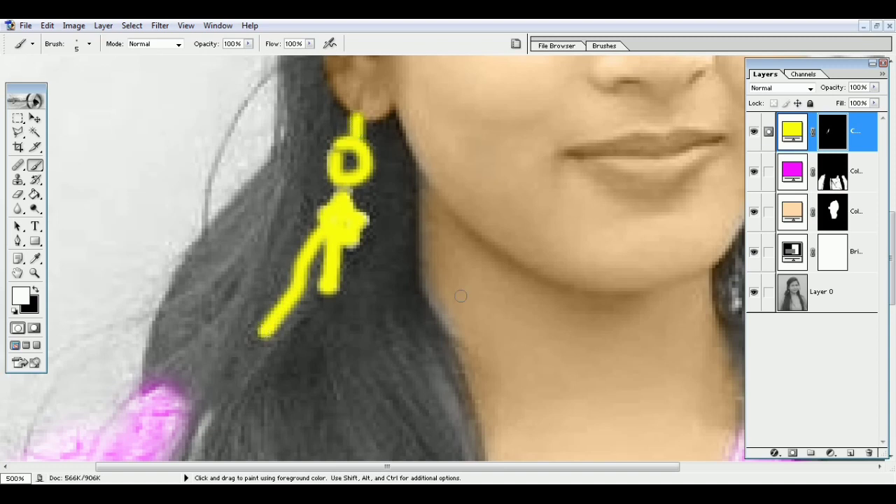
Paint yellow over the right earring and dismiss the Windows hard-disk warning.
drag(480, 466, 589, 466)
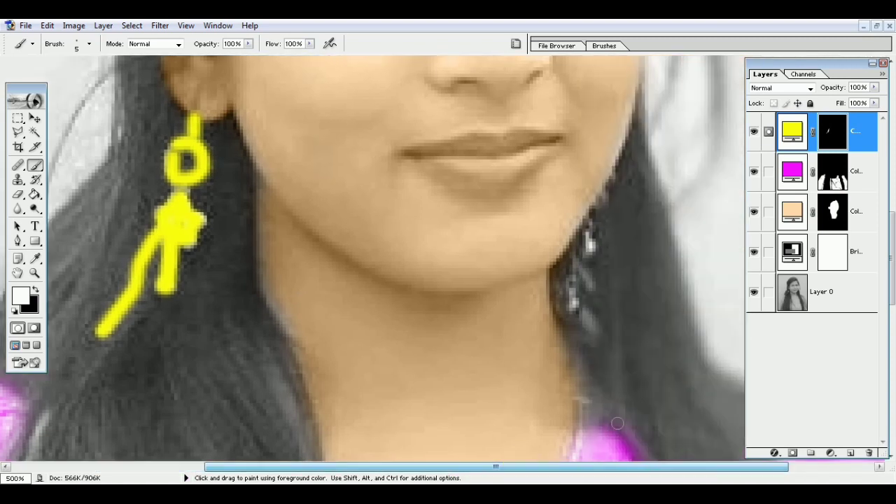
key(ctrl+minus)
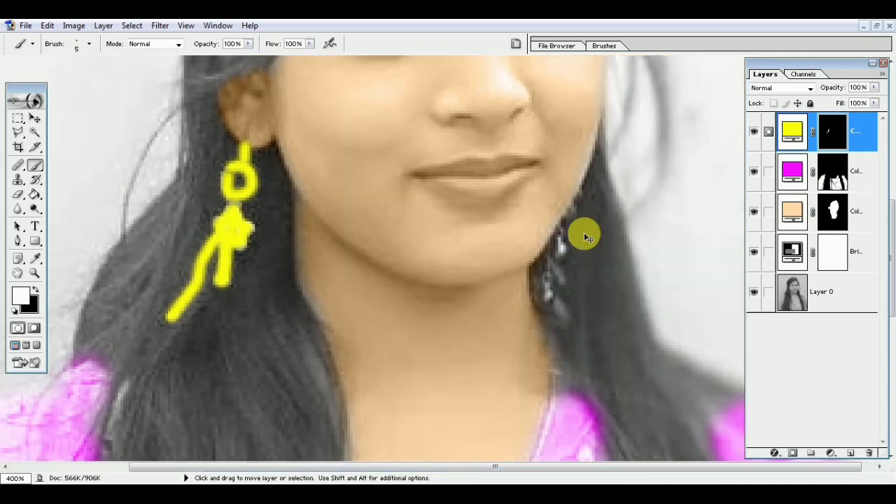
key(ctrl+minus)
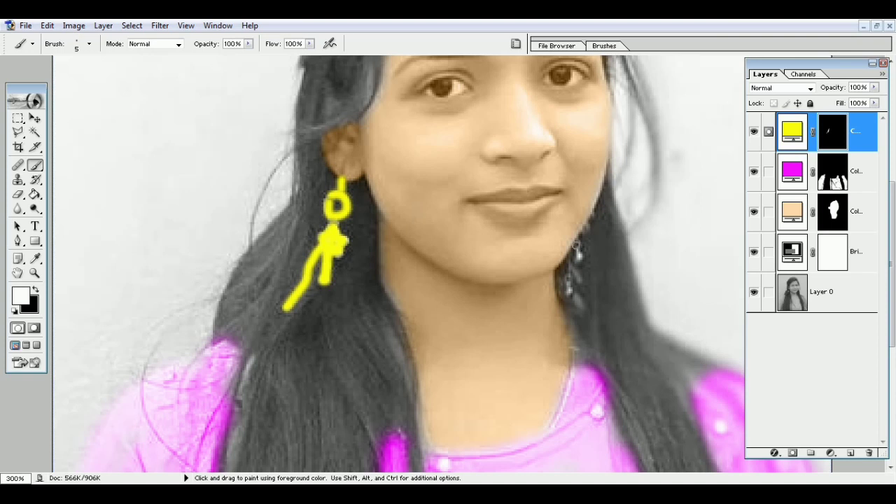
drag(578, 244, 579, 259)
drag(570, 273, 569, 253)
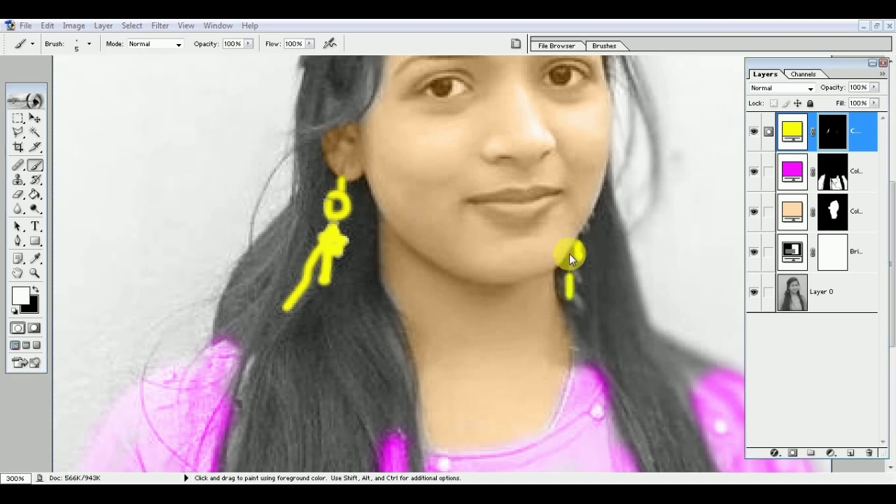
click(605, 122)
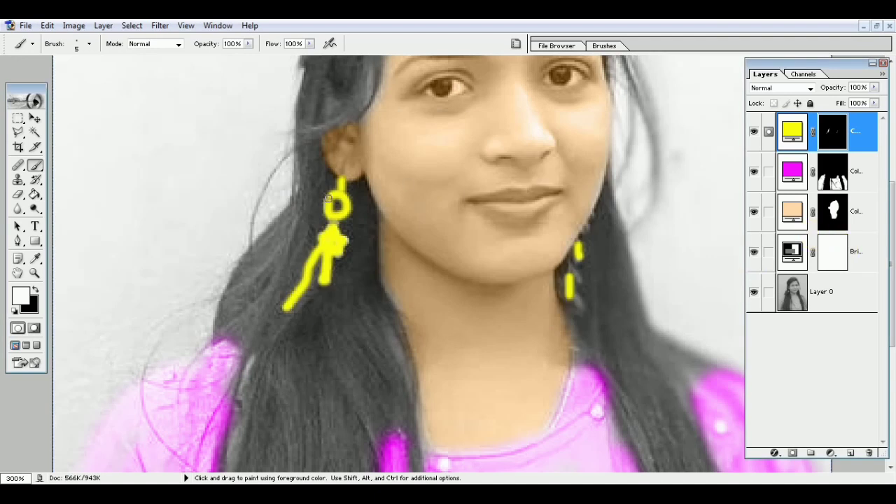
Set the yellow fill layer to Color blend mode at 47% opacity.
click(810, 89)
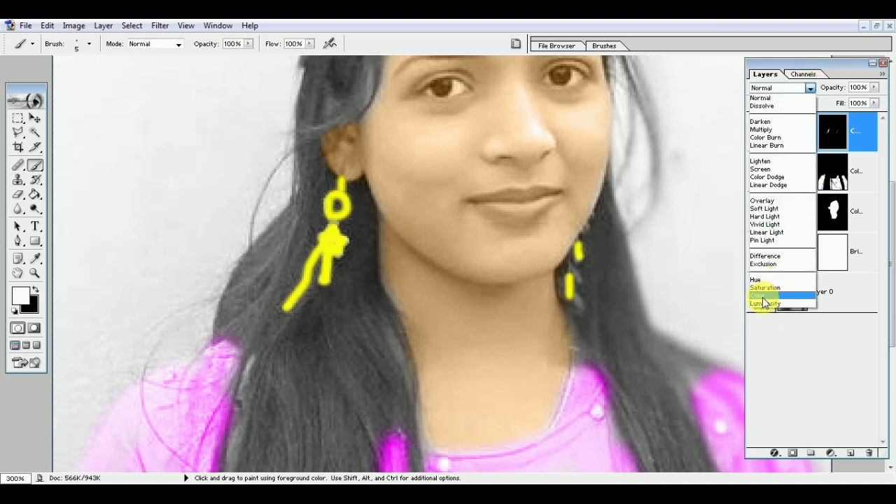
click(763, 298)
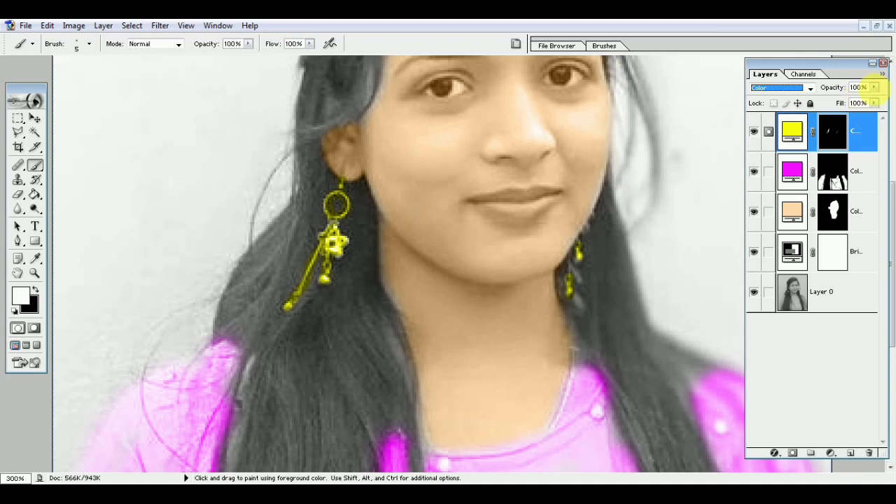
click(874, 87)
drag(866, 104, 844, 103)
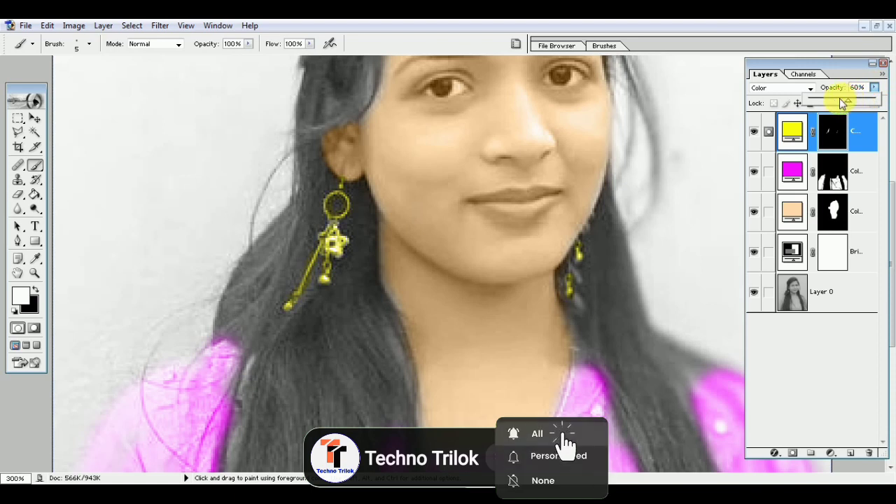
drag(844, 104, 839, 104)
Lower the earring colour layer's opacity further to 34%.
key(ctrl+minus)
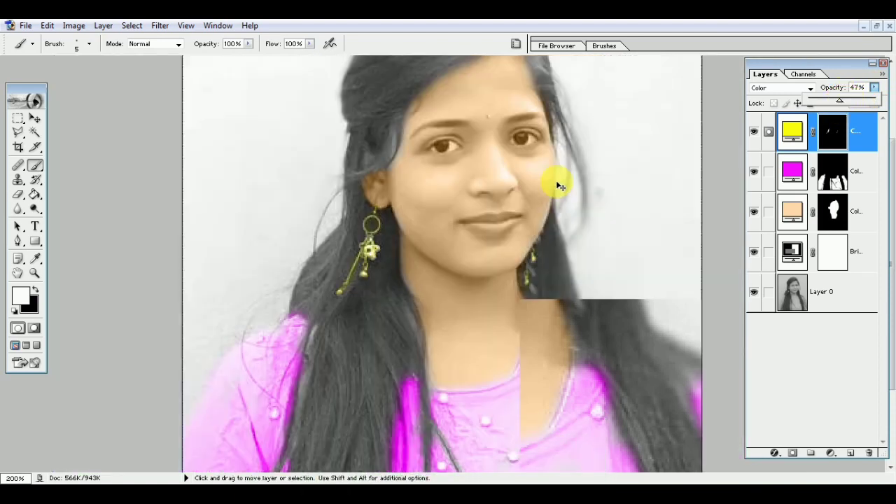
key(ctrl+minus)
key(ctrl+minus)
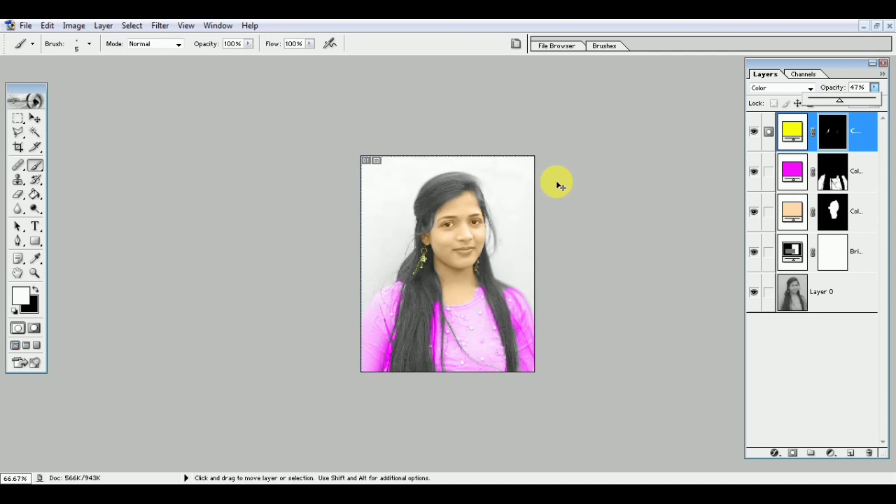
key(ctrl+plus)
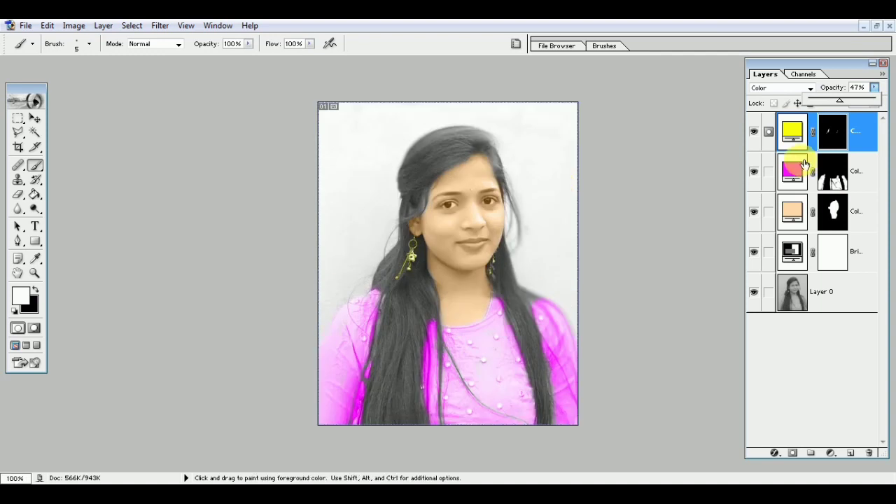
drag(833, 103, 828, 103)
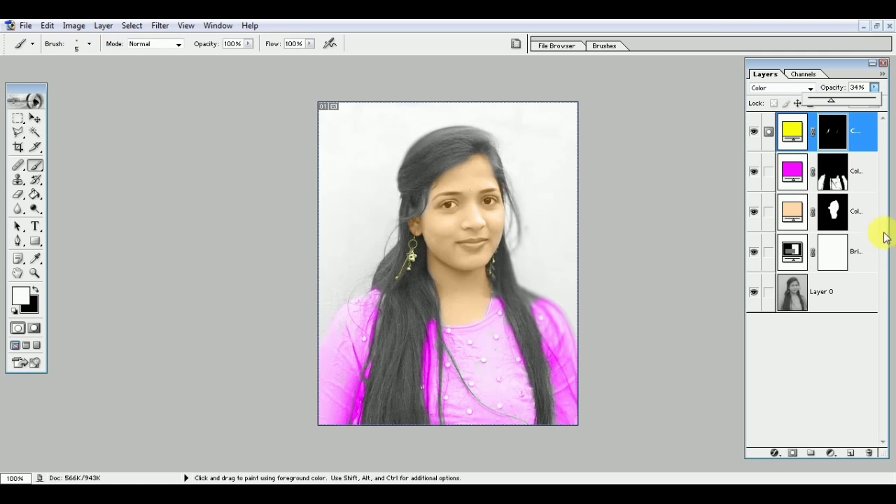
click(839, 455)
Add a cyan 17E1FF Solid Color fill layer and invert its mask to black.
click(820, 242)
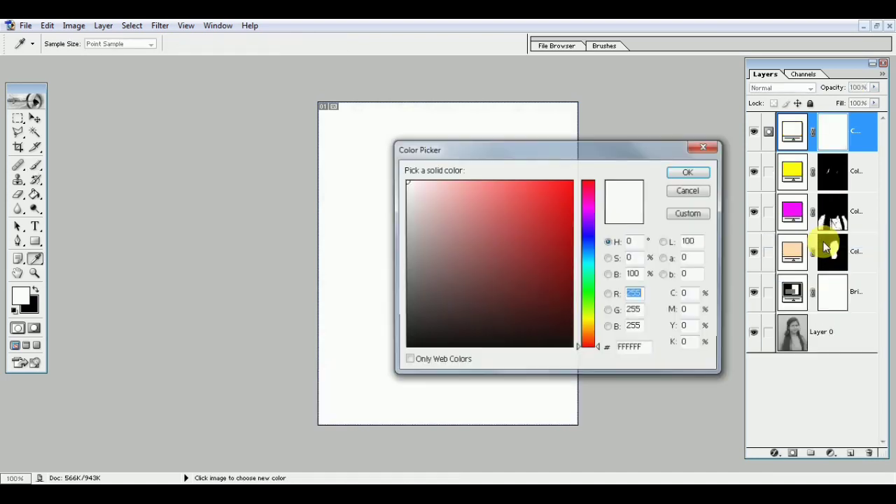
drag(588, 340, 590, 266)
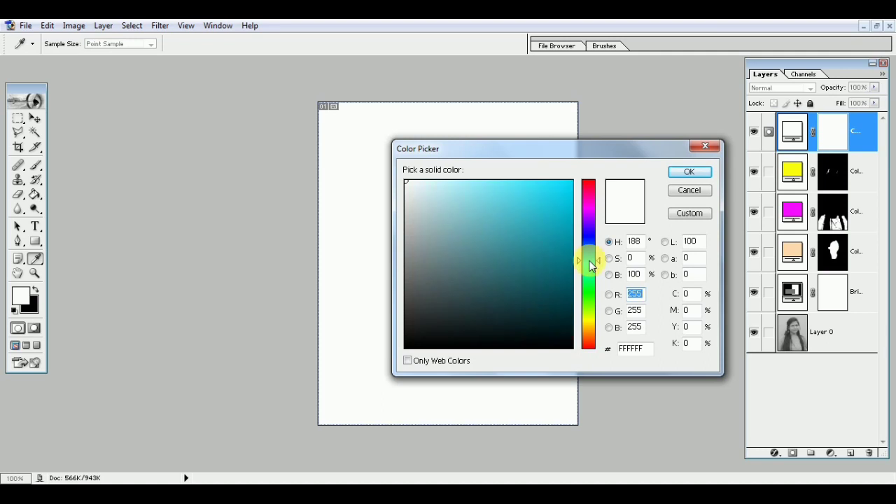
click(557, 181)
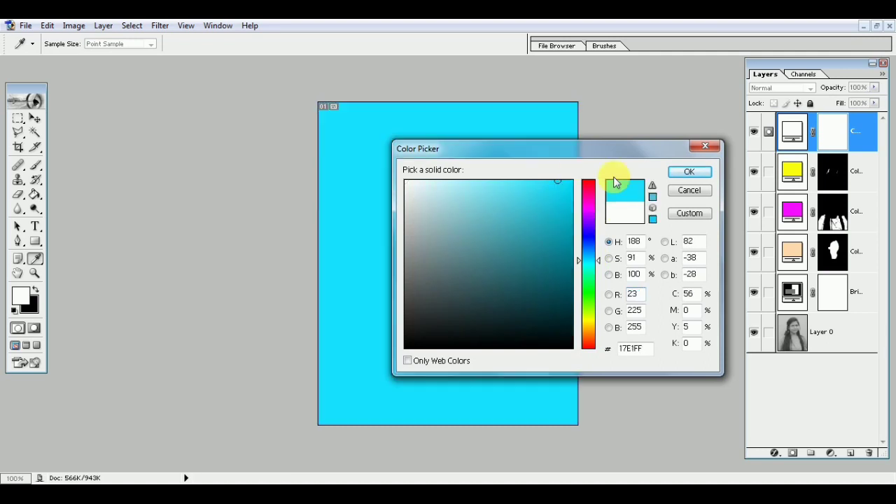
click(689, 174)
ctrl+click(686, 172)
key(ctrl+i)
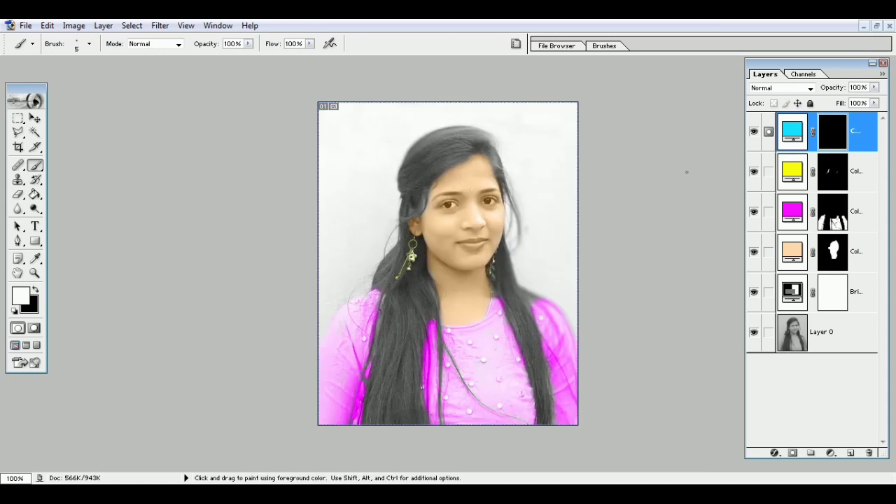
Paint cyan onto the background around the woman with an enlarged brush.
ctrl+click(314, 121)
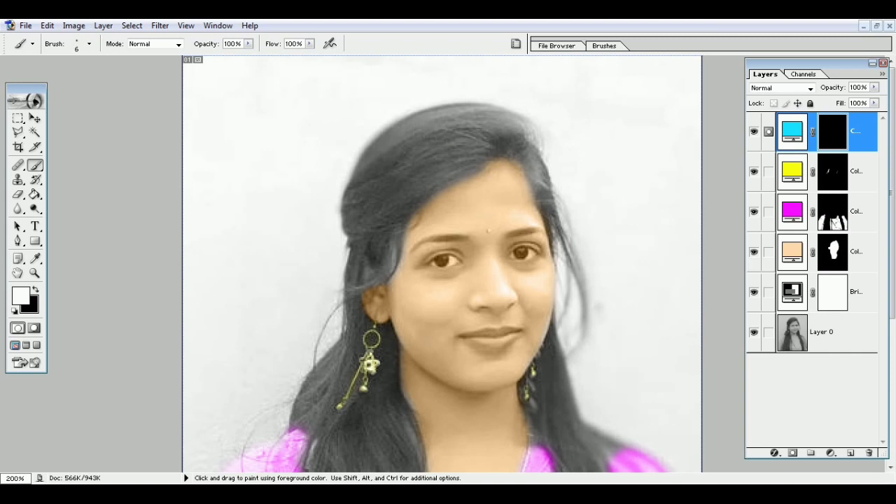
key(bracketright)
key(bracketright)
key(bracketright)
drag(280, 88, 203, 67)
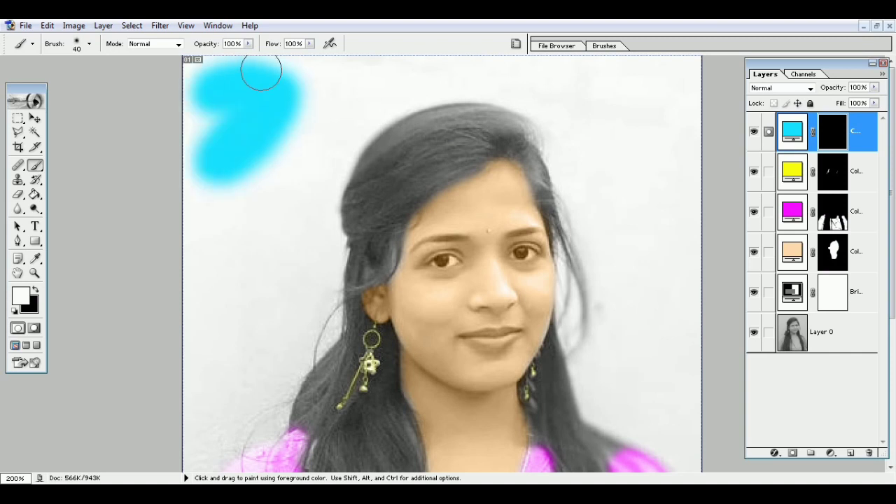
mouse_move(273, 64)
mouse_down()
mouse_move(713, 84)
mouse_move(515, 76)
mouse_move(180, 232)
mouse_up()
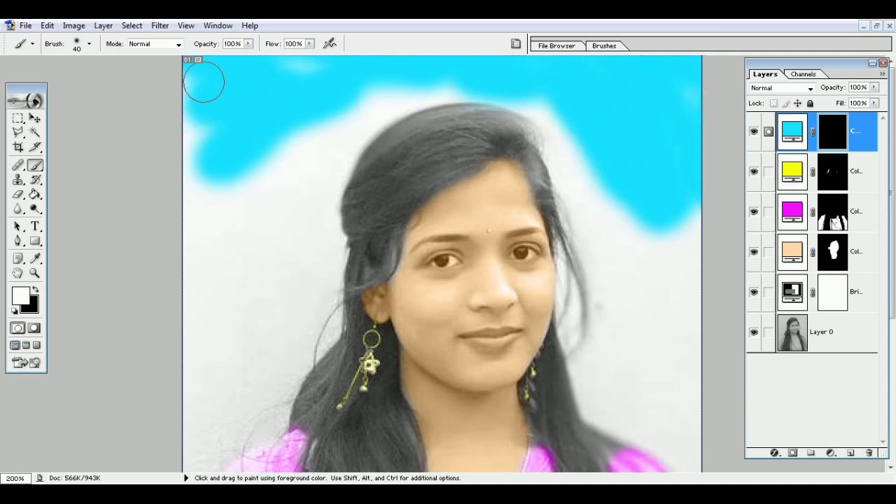
mouse_move(180, 232)
mouse_down()
mouse_move(362, 99)
mouse_move(394, 79)
mouse_move(416, 80)
mouse_up()
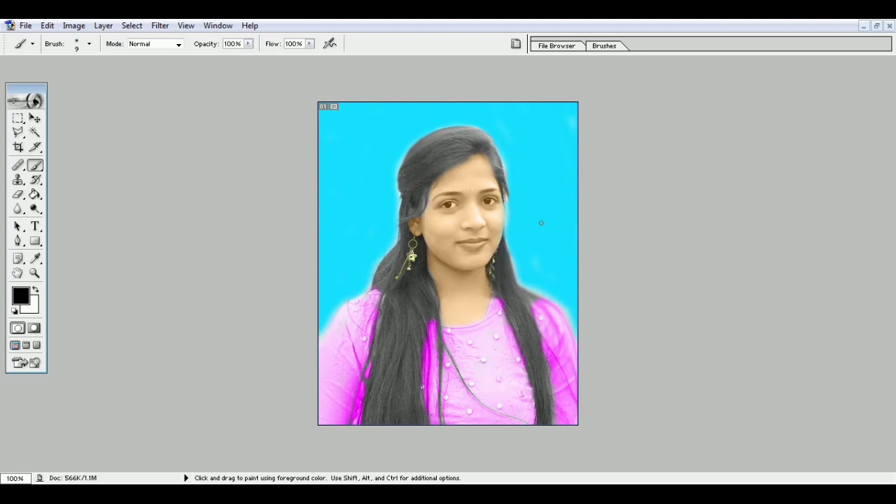
key(F7)
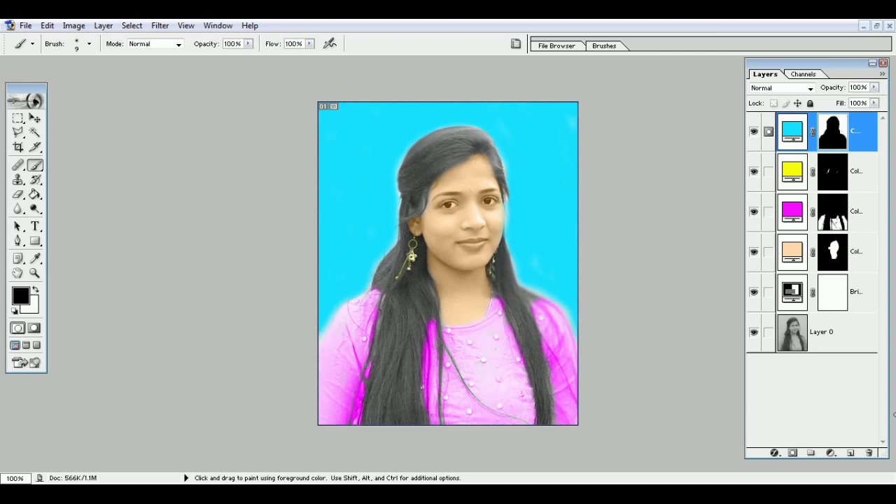
Add a pure red FF0000 Solid Color fill layer and invert its mask to black.
click(830, 453)
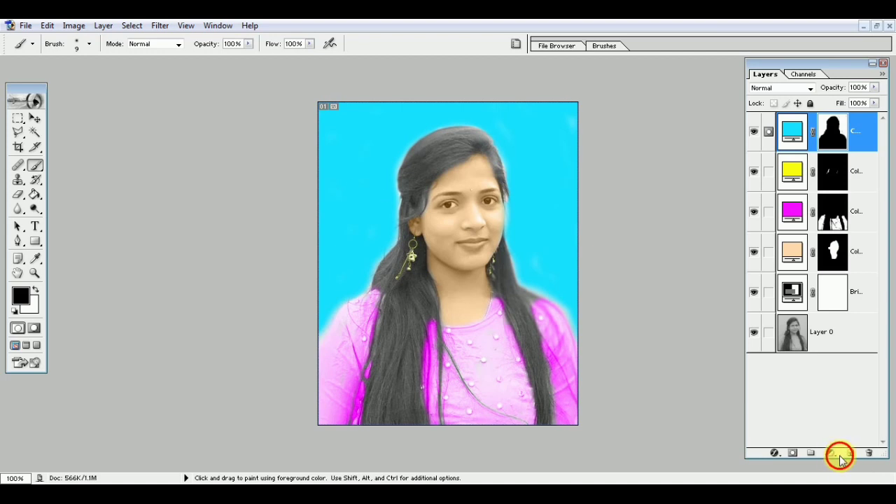
click(813, 243)
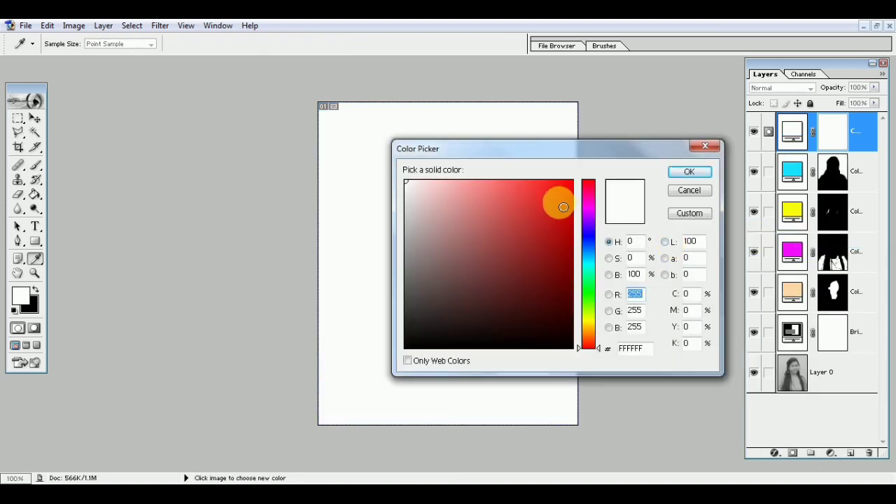
drag(555, 194, 602, 166)
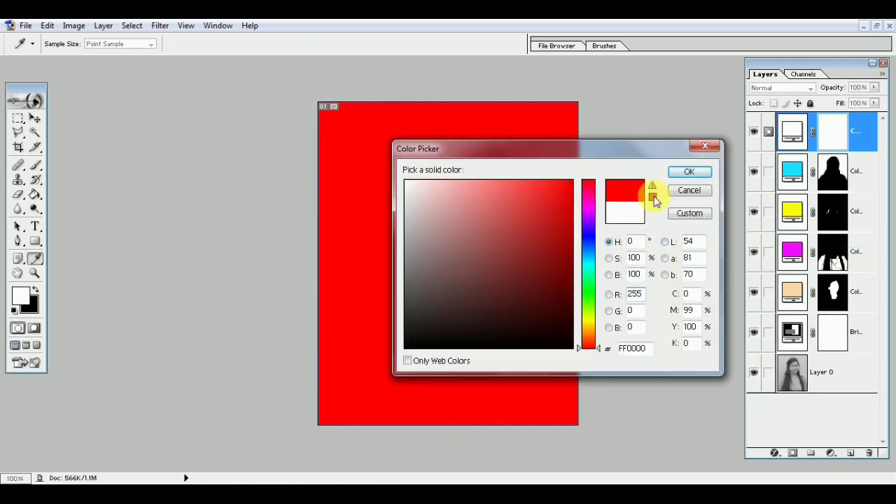
click(689, 171)
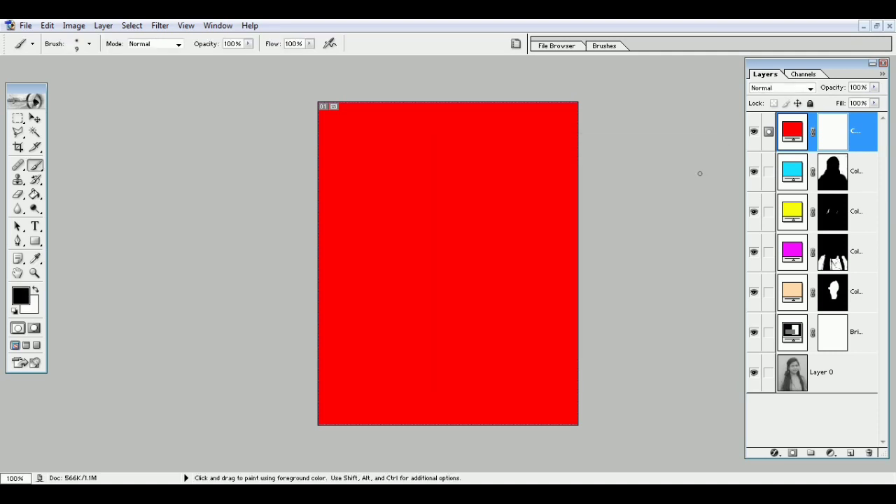
key(ctrl+i)
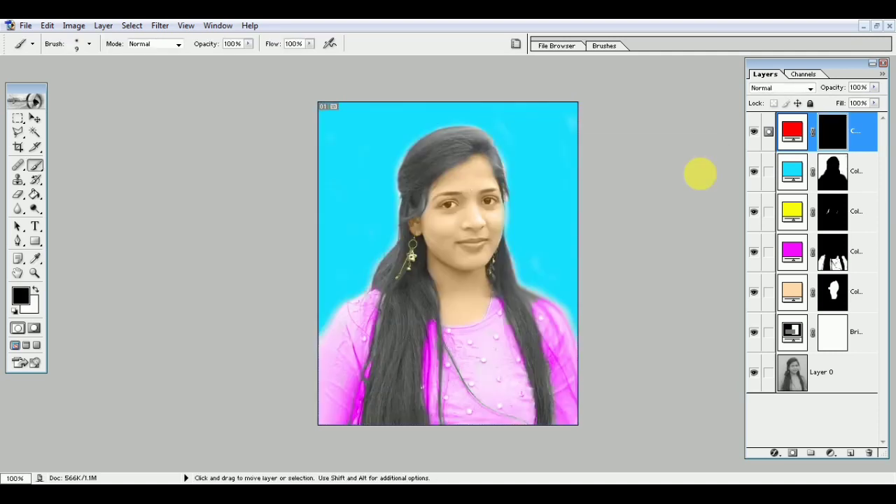
Zoom in on the face and paint red onto the lips with a small white brush.
key(ctrl+plus)
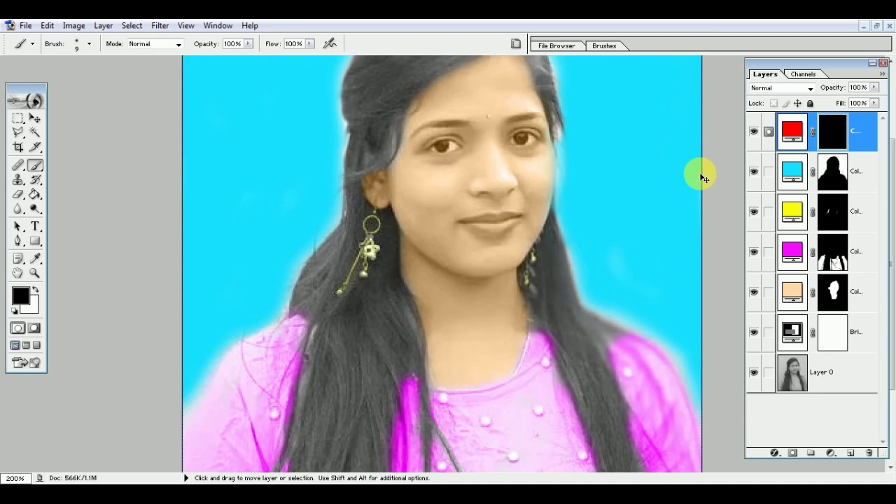
key(ctrl+plus)
scroll(696, 180, up, 1)
scroll(696, 181, down, 1)
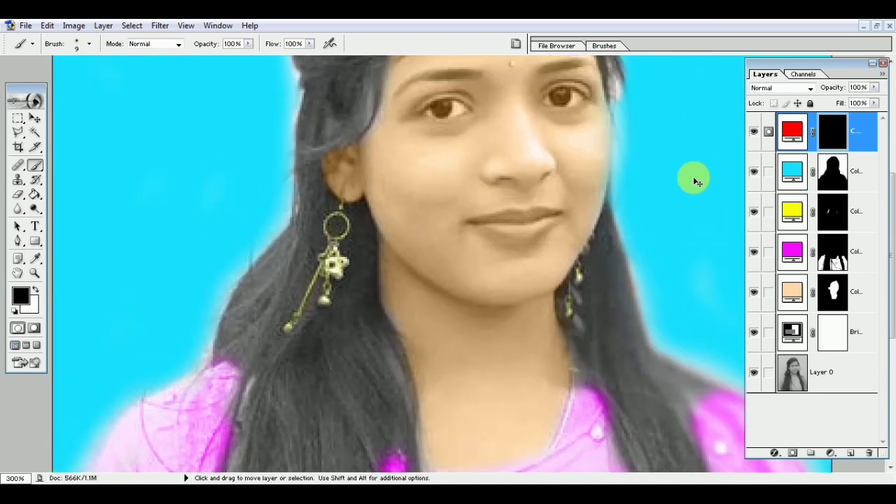
scroll(690, 180, down, 2)
scroll(690, 180, up, 2)
scroll(690, 179, up, 2)
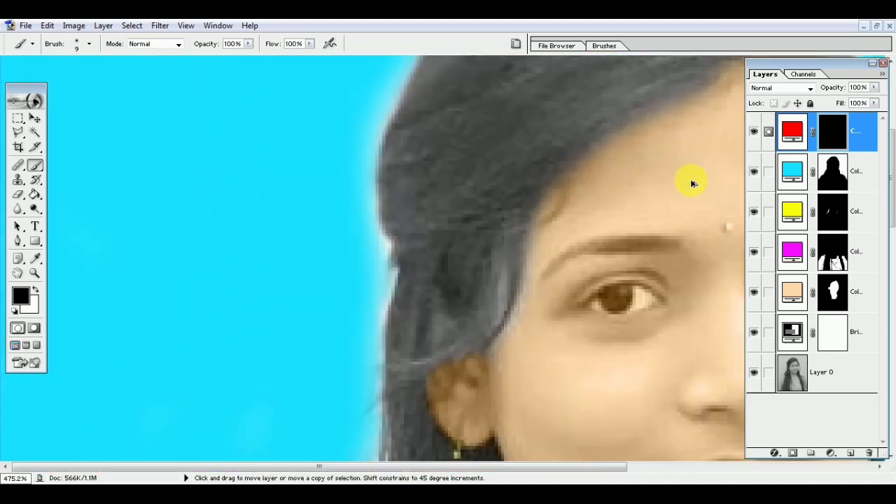
drag(420, 466, 621, 466)
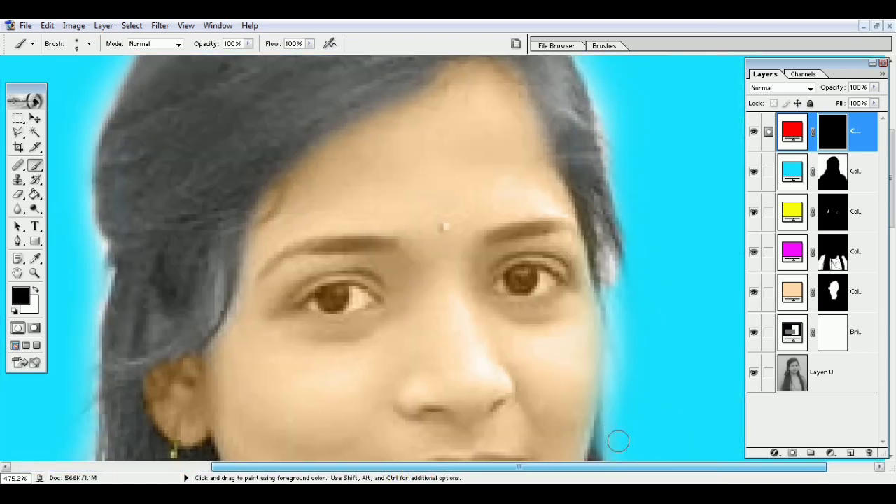
scroll(476, 345, down, 2)
scroll(475, 344, down, 2)
scroll(475, 345, down, 2)
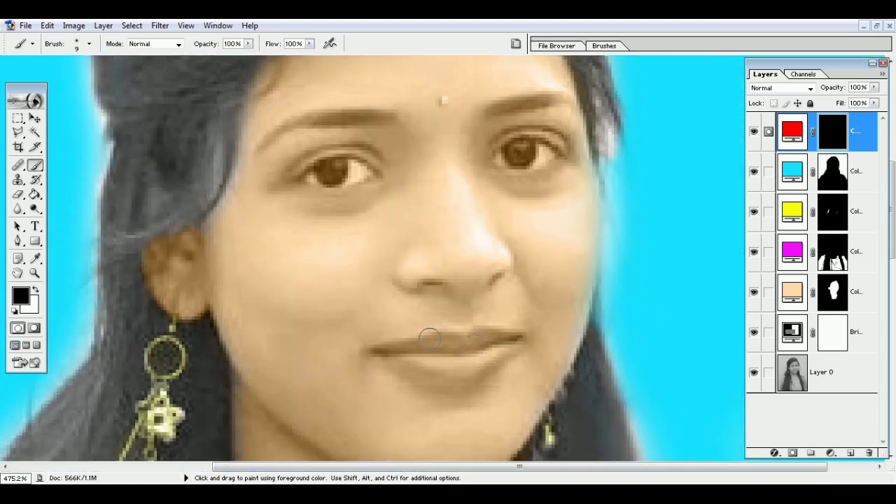
click(35, 289)
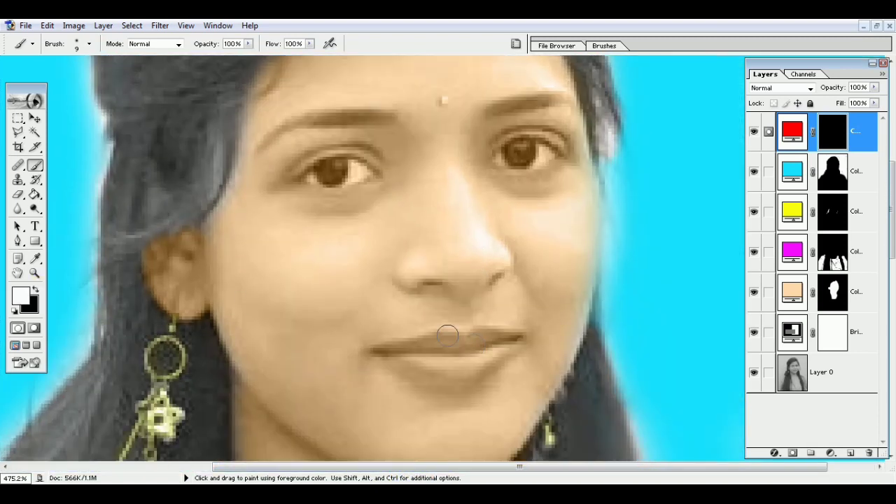
key(bracketleft)
mouse_move(441, 343)
mouse_down()
mouse_move(386, 351)
mouse_move(467, 371)
mouse_move(493, 361)
mouse_move(498, 336)
mouse_move(445, 343)
mouse_move(440, 356)
mouse_move(515, 339)
mouse_move(472, 352)
mouse_move(382, 352)
mouse_up()
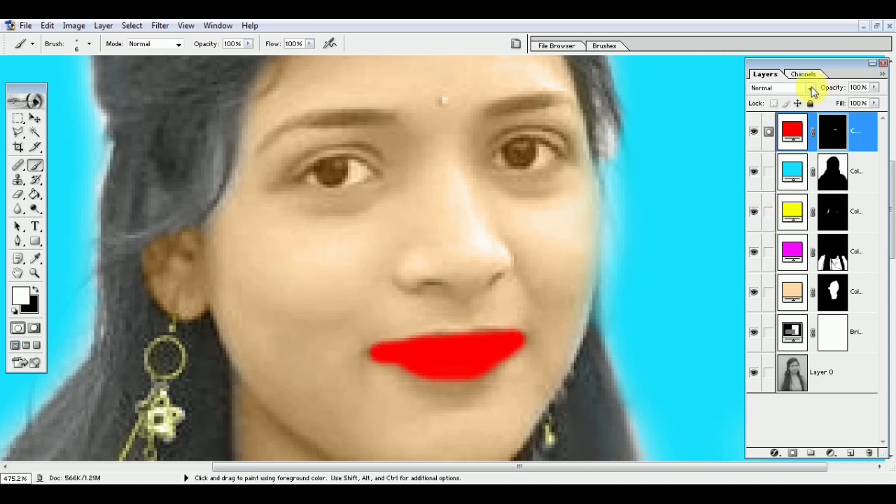
Set the red lip fill layer to Soft Light blending at 61% opacity.
click(810, 91)
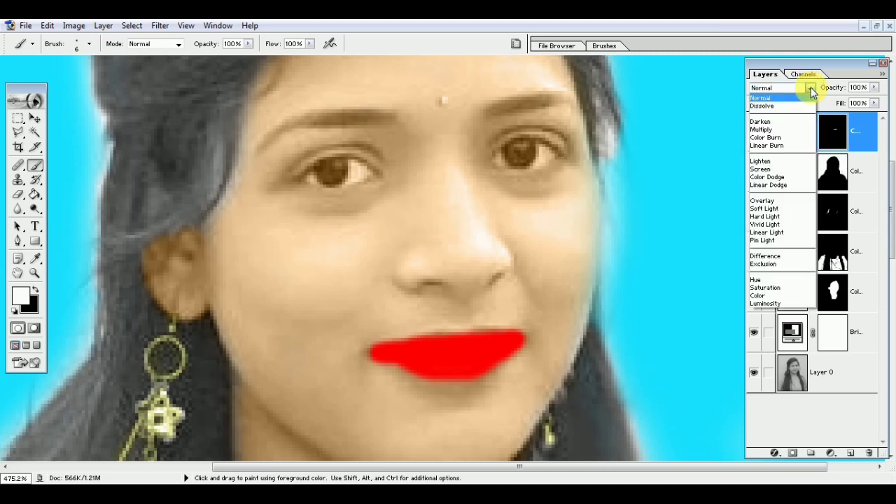
click(765, 209)
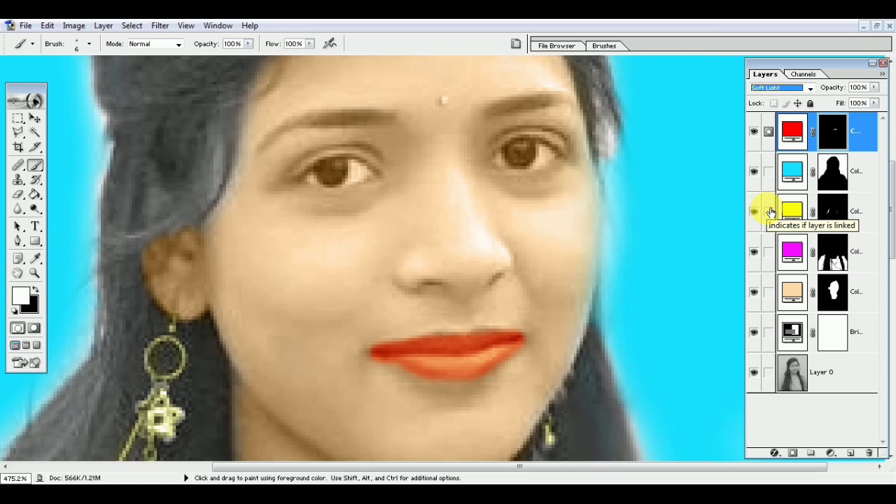
key(ctrl+minus)
key(ctrl+minus)
key(ctrl+minus)
key(ctrl+minus)
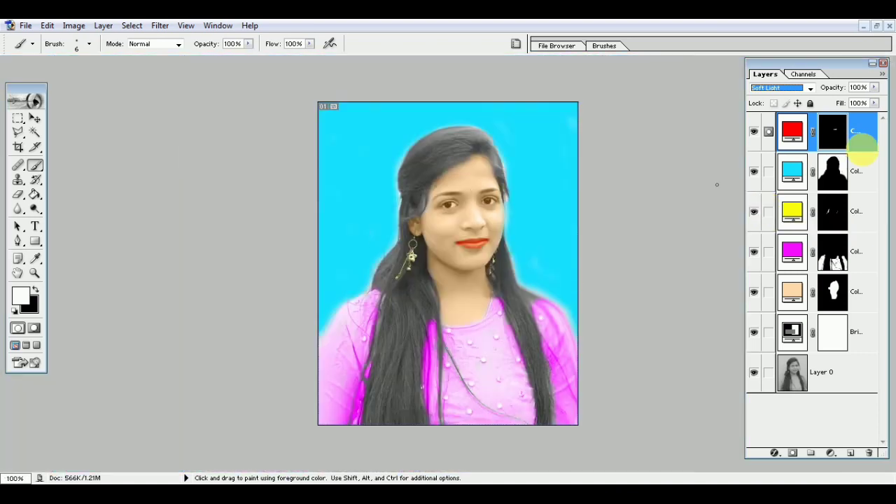
click(874, 87)
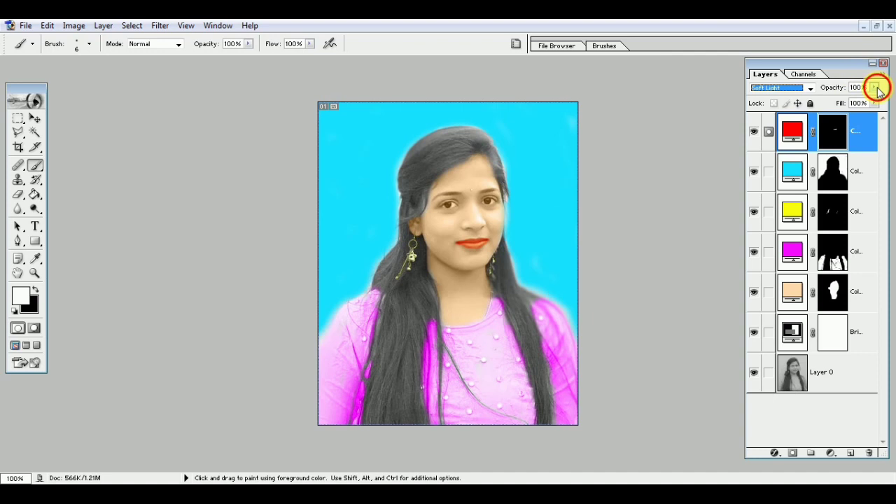
drag(849, 99, 839, 105)
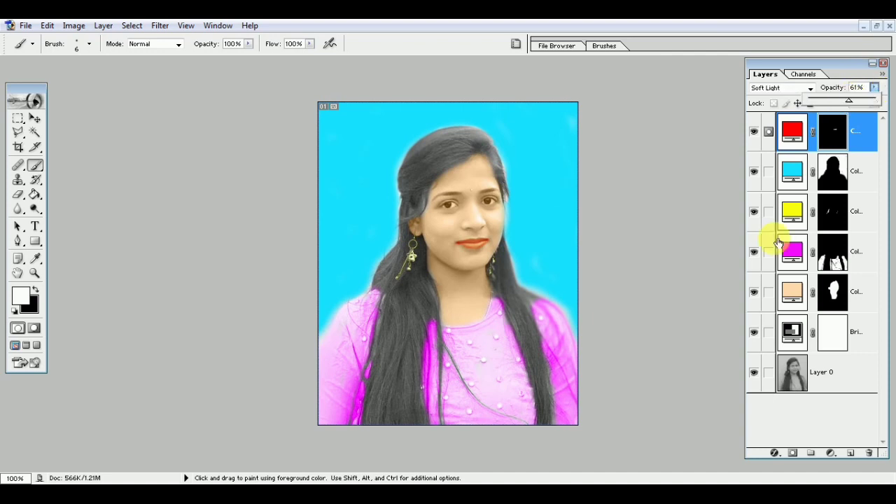